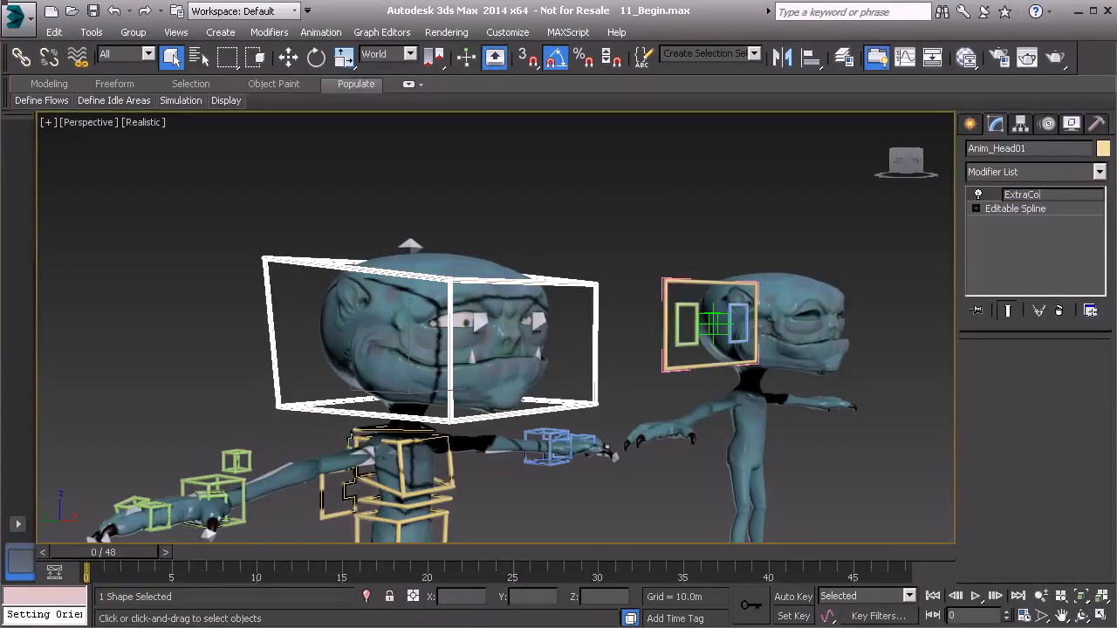
Step: Name the head control's modifier ExtraControls and add a float spinner attribute named Smile to it
key(Return)
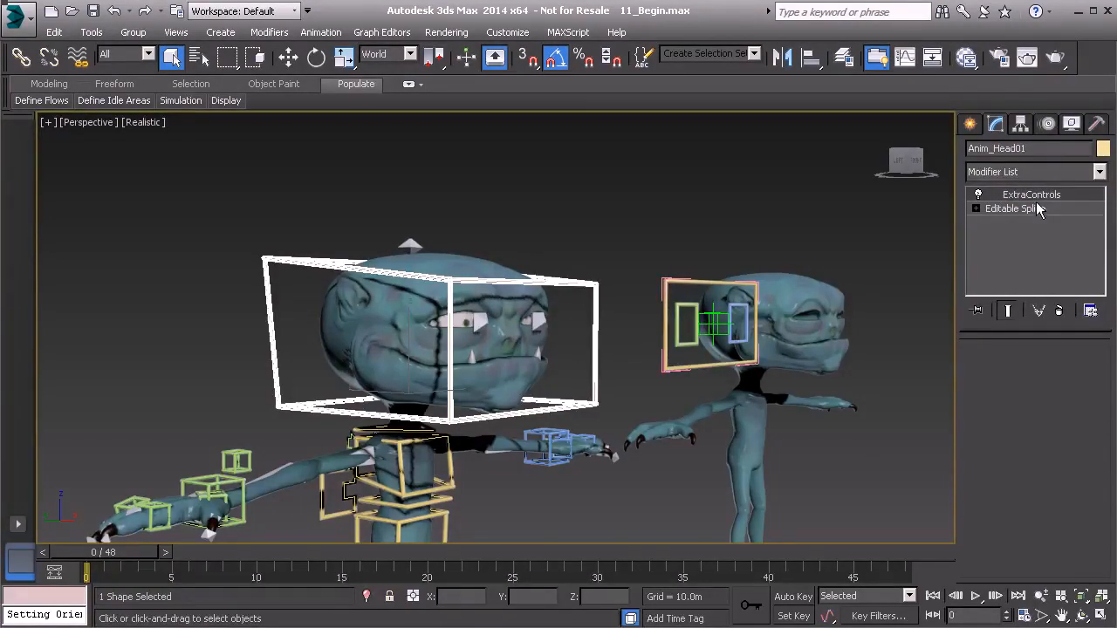
middle_drag(492, 302, 475, 268)
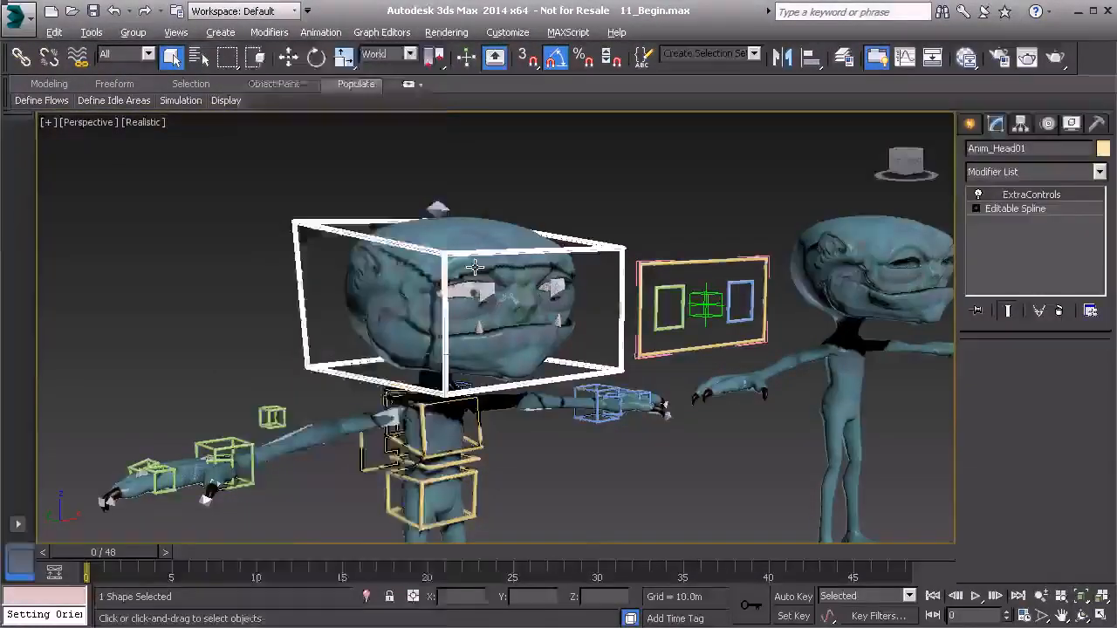
key(alt+1)
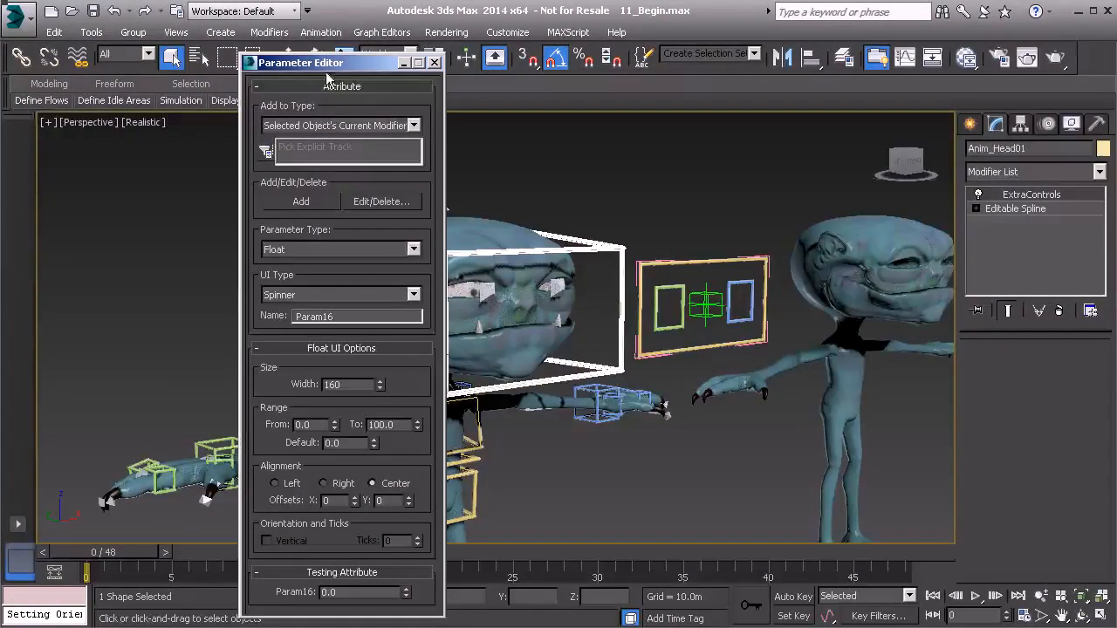
click(349, 316)
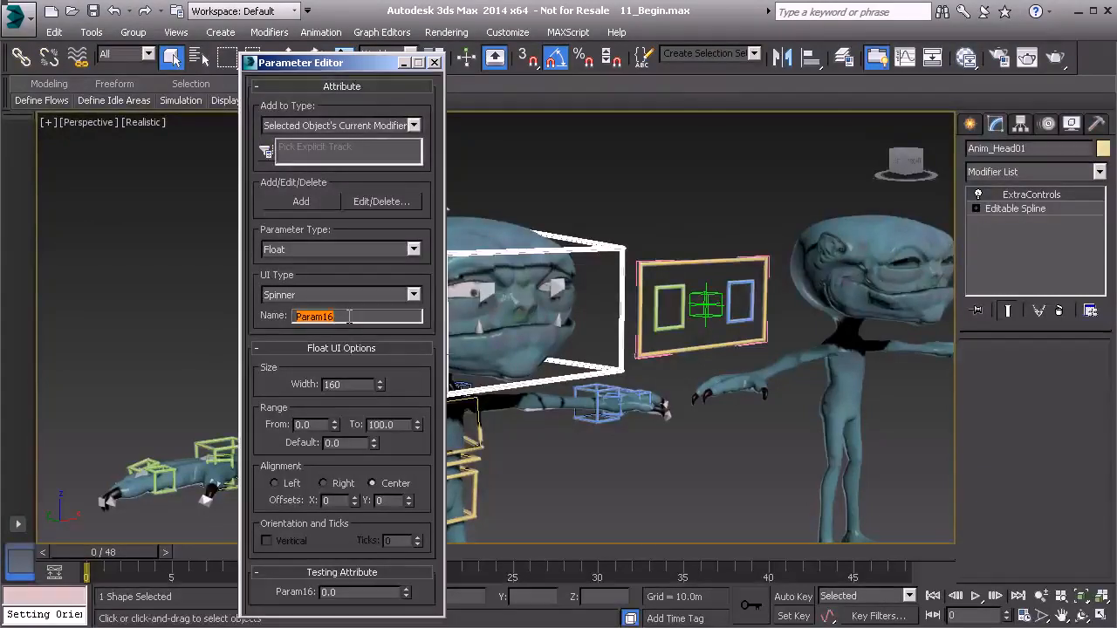
text(Smile)
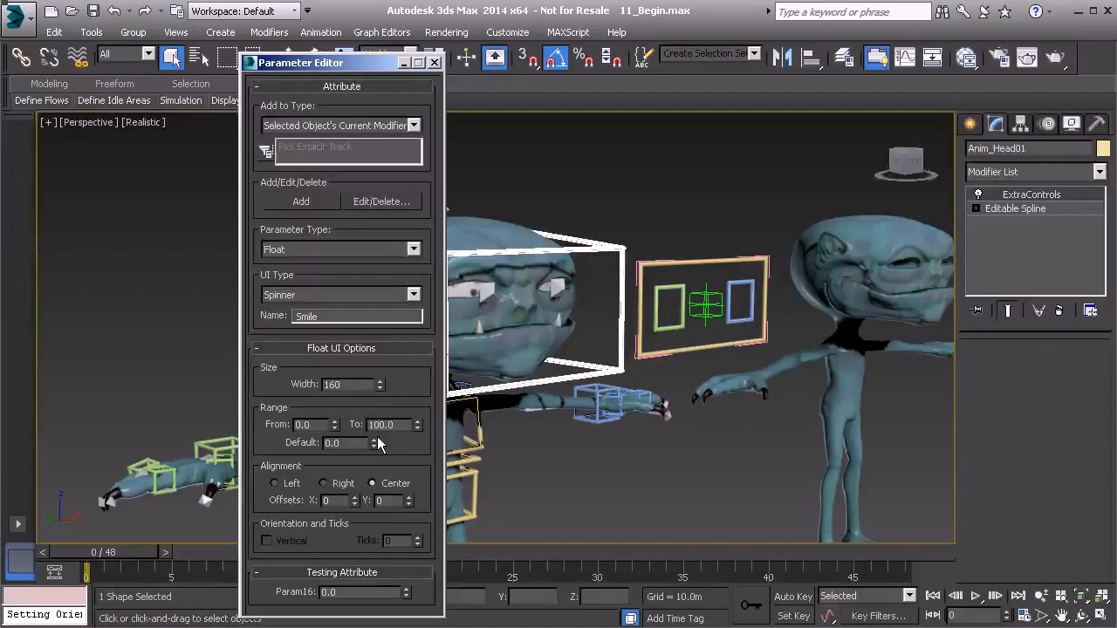
click(301, 202)
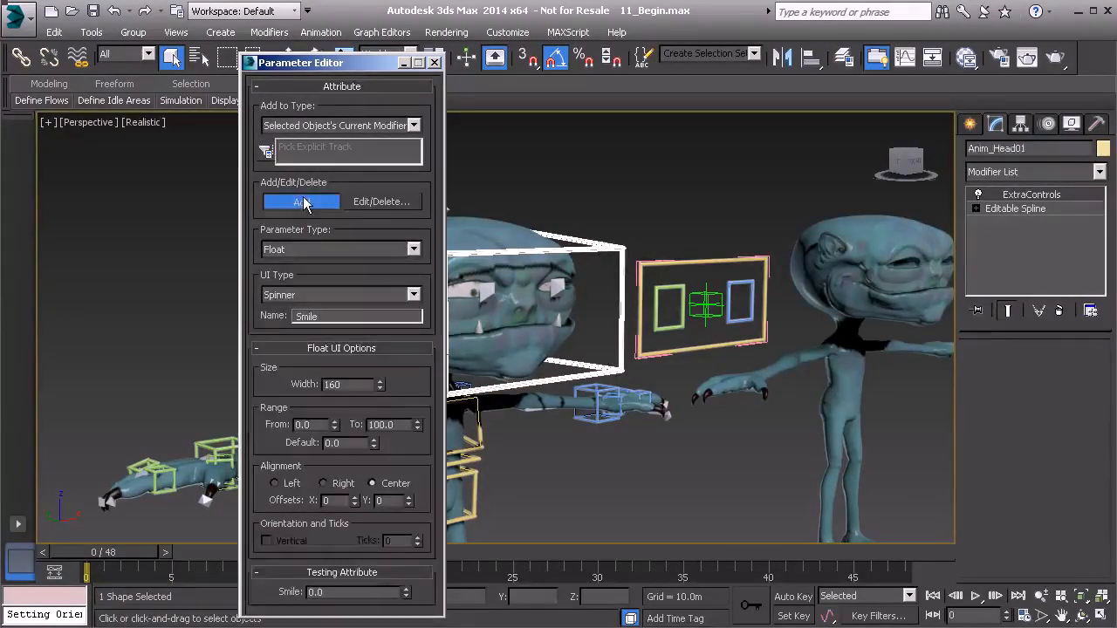
click(436, 63)
Step: Start wiring parameters from the head control, choosing the Smile custom attribute on ExtraControls as the source
middle_drag(407, 245, 384, 256)
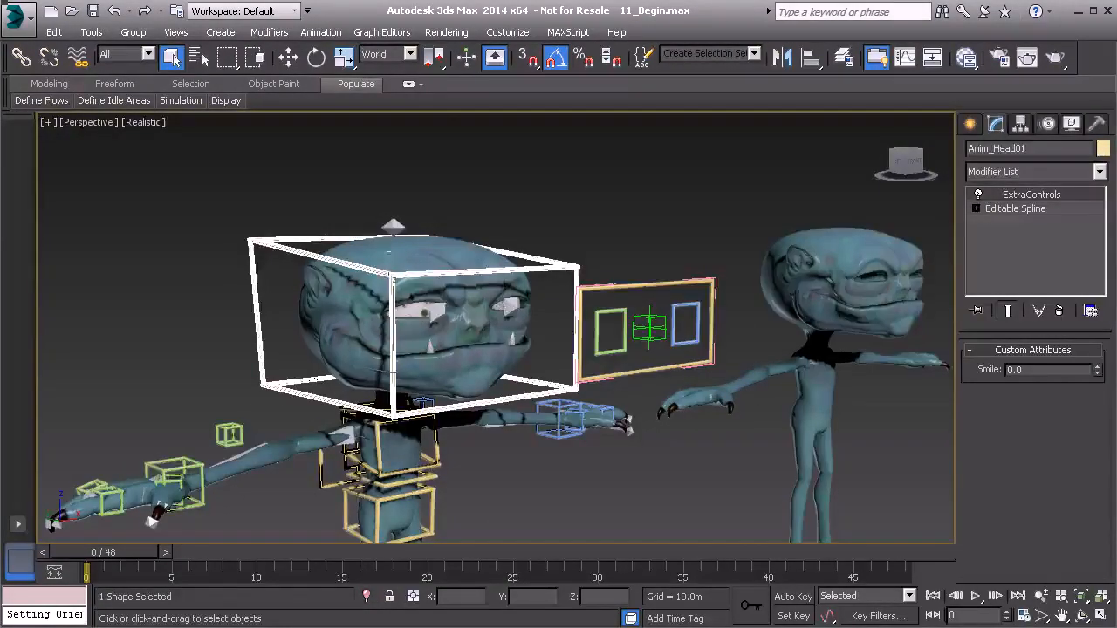
right_click(432, 157)
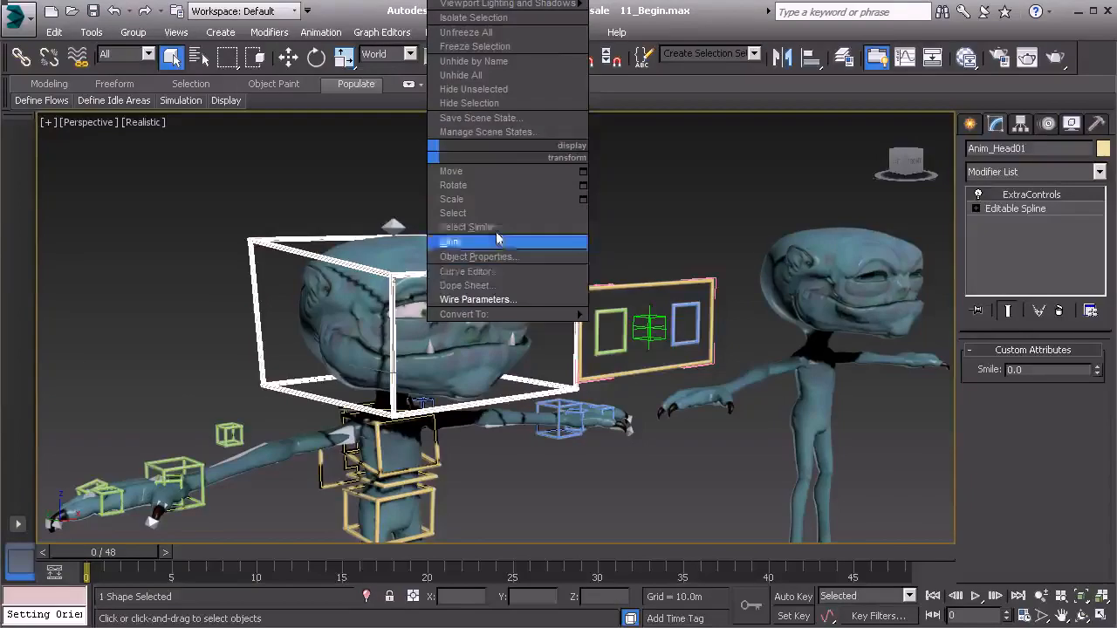
click(508, 301)
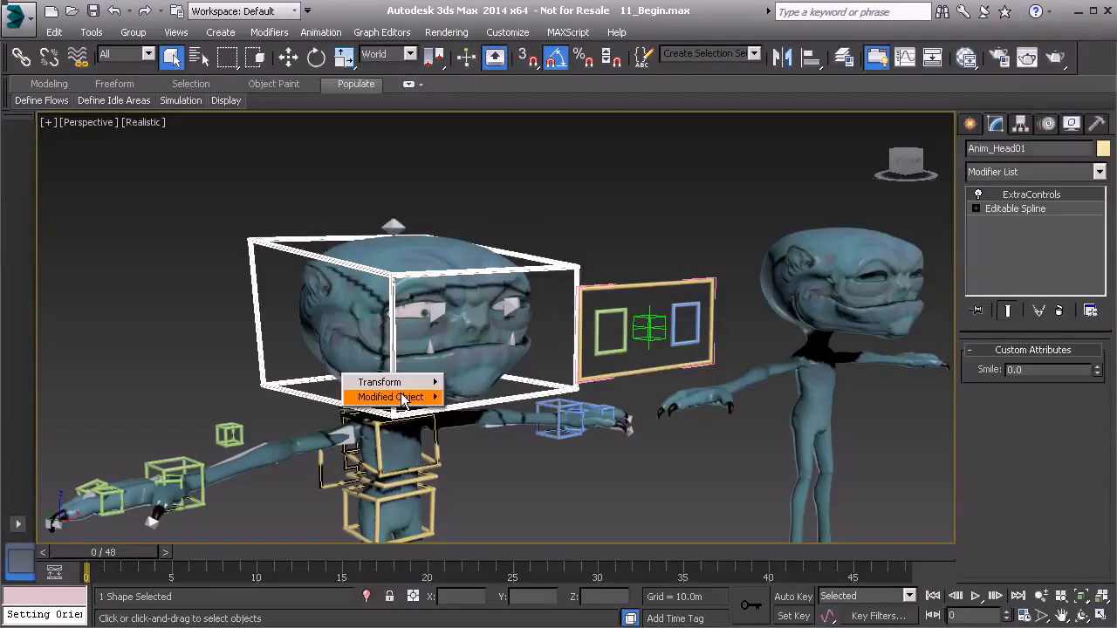
mouse_move(404, 402)
mouse_move(476, 402)
mouse_move(628, 409)
click(725, 399)
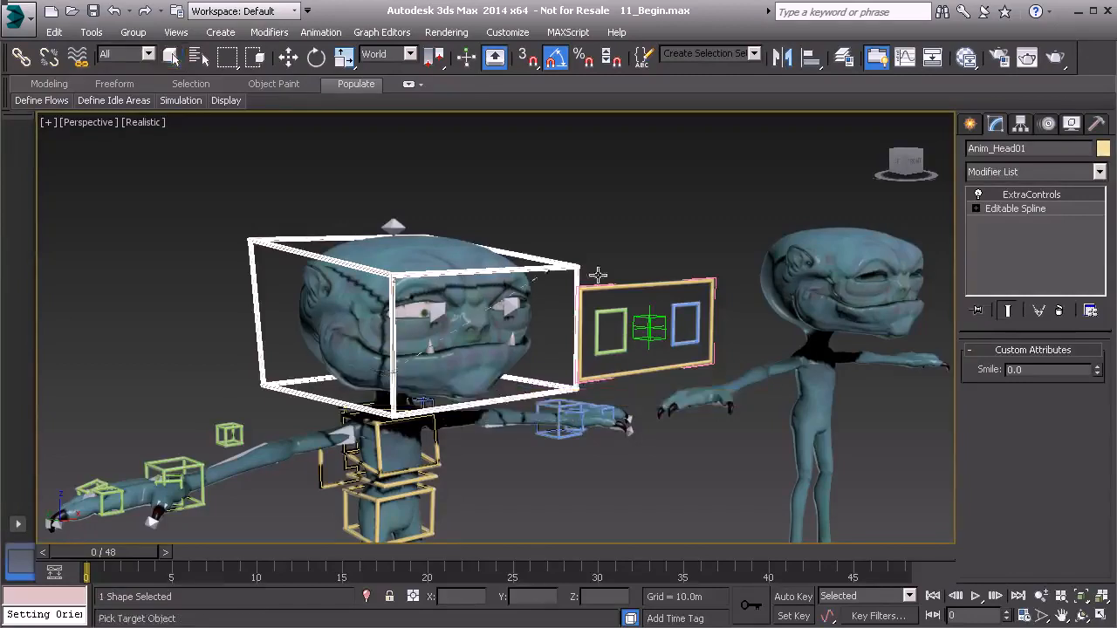
Step: Pick the imp body as the wiring target and choose its Morpher channel [2] Mrp_imp_body01
click(315, 321)
mouse_move(324, 347)
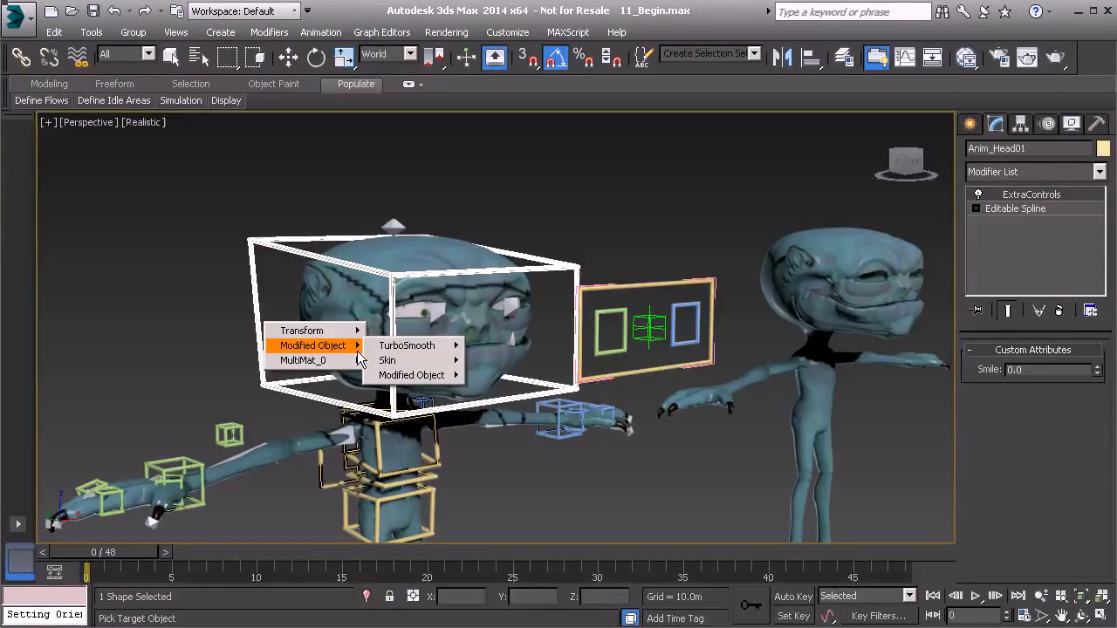
mouse_move(419, 383)
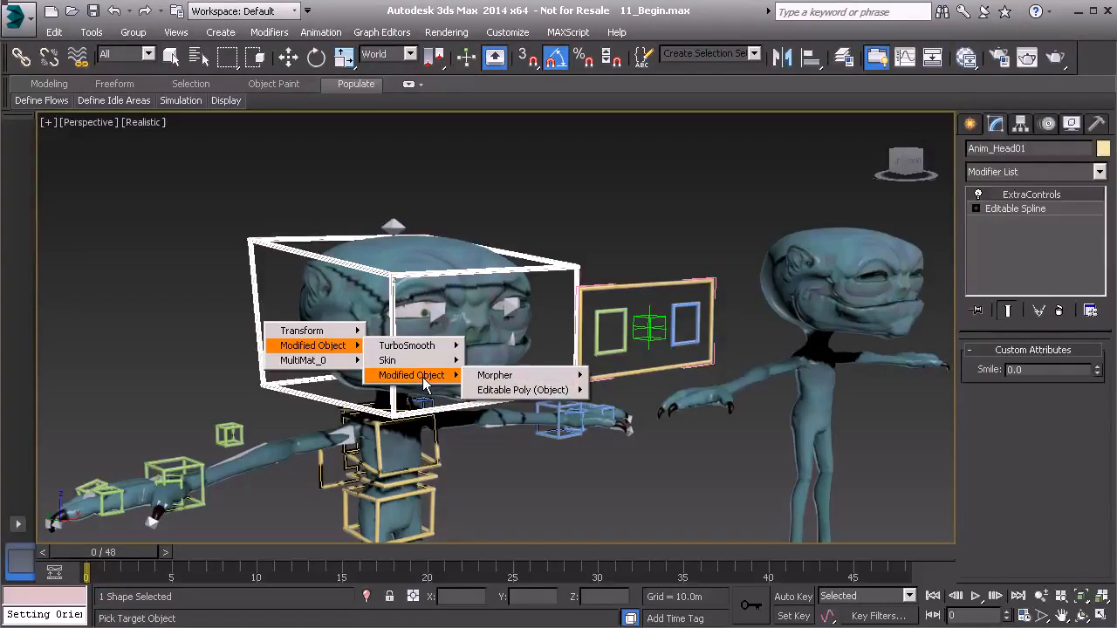
mouse_move(521, 377)
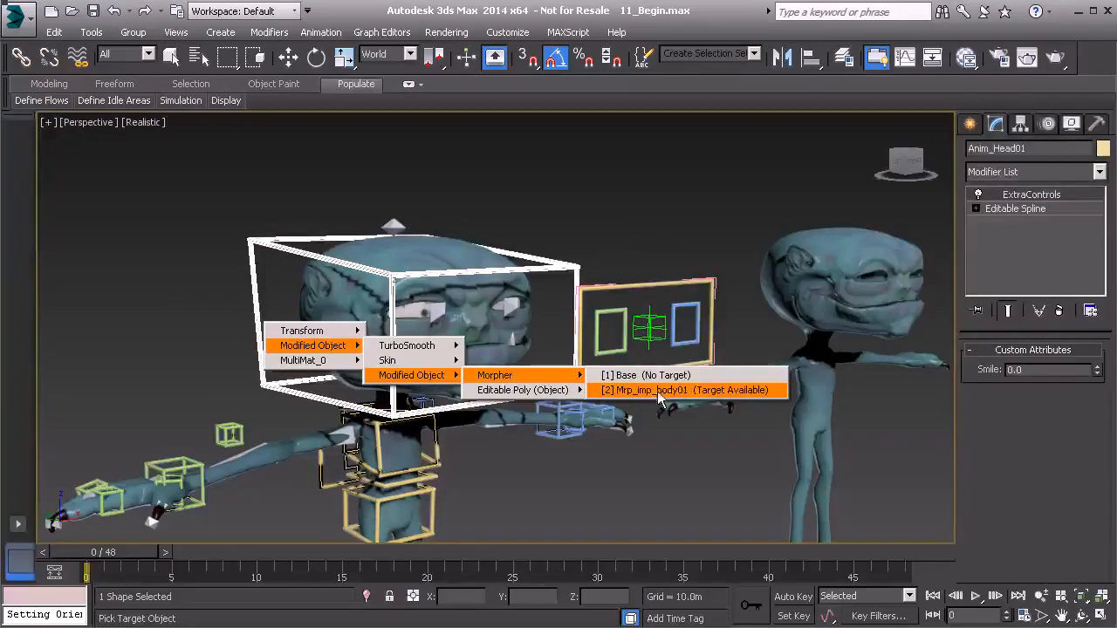
click(714, 392)
Step: Connect Smile one way so it controls the Mrp_imp_body01 morph channel, and close the wiring dialog
drag(590, 373, 663, 102)
click(529, 215)
click(525, 407)
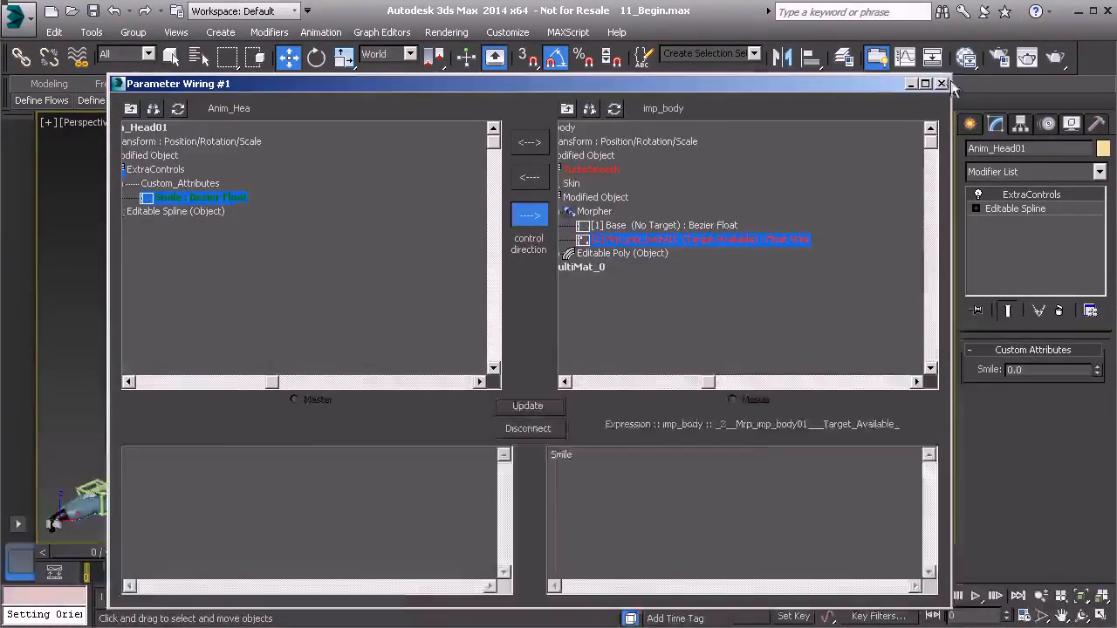
click(940, 84)
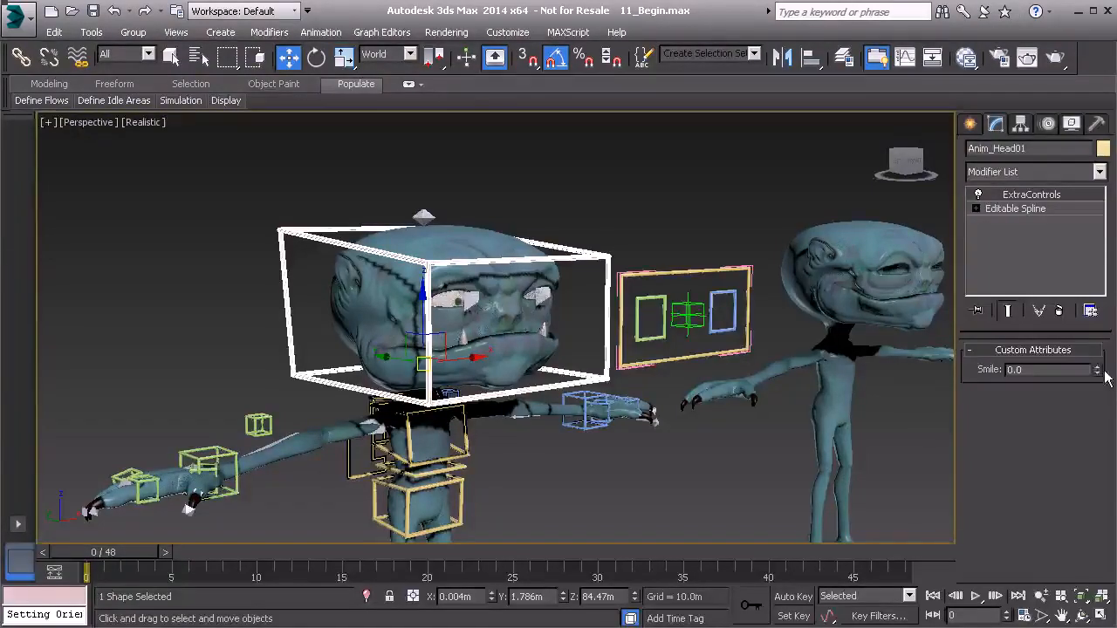
Step: Test the wired expression by raising and lowering the Smile value, ending back at 0.0
drag(1097, 373, 1092, 325)
drag(1091, 268, 1073, 60)
drag(1066, 118, 1048, 581)
text(45.6)
key(Return)
drag(984, 614, 922, 350)
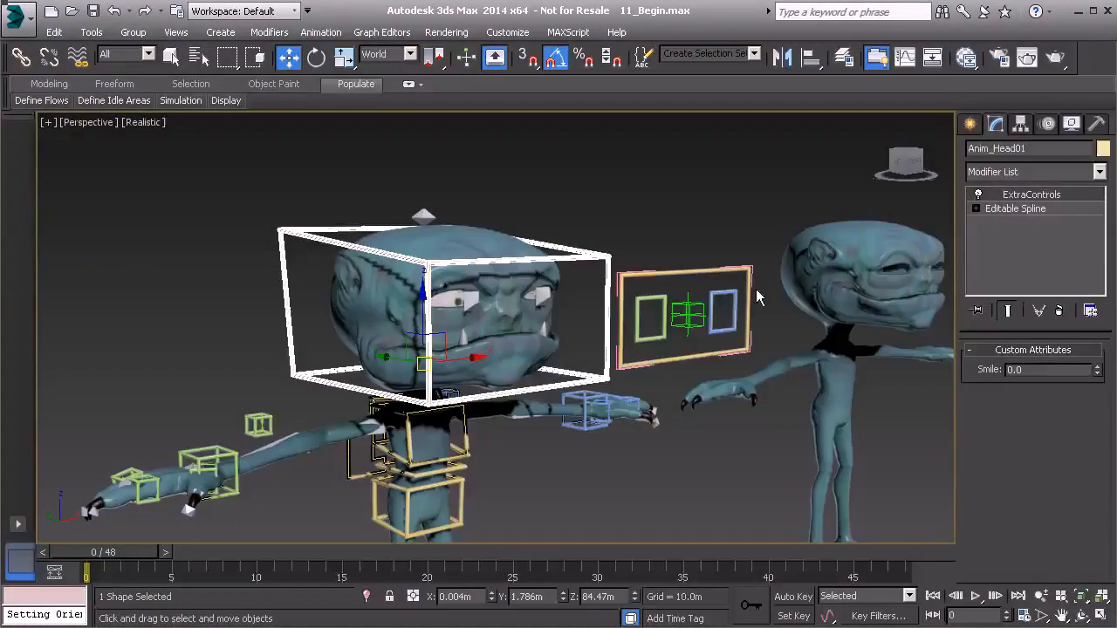
Step: Inspect the standalone morph target mesh and the Morpher modifier on imp_body
click(824, 272)
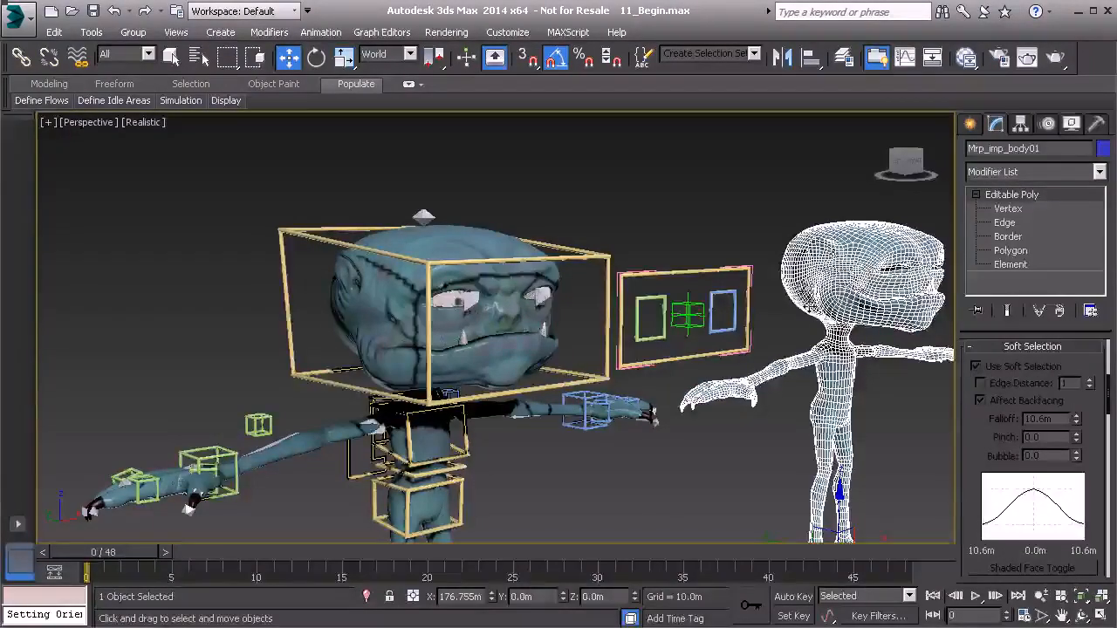
alt+middle_drag(817, 282, 777, 284)
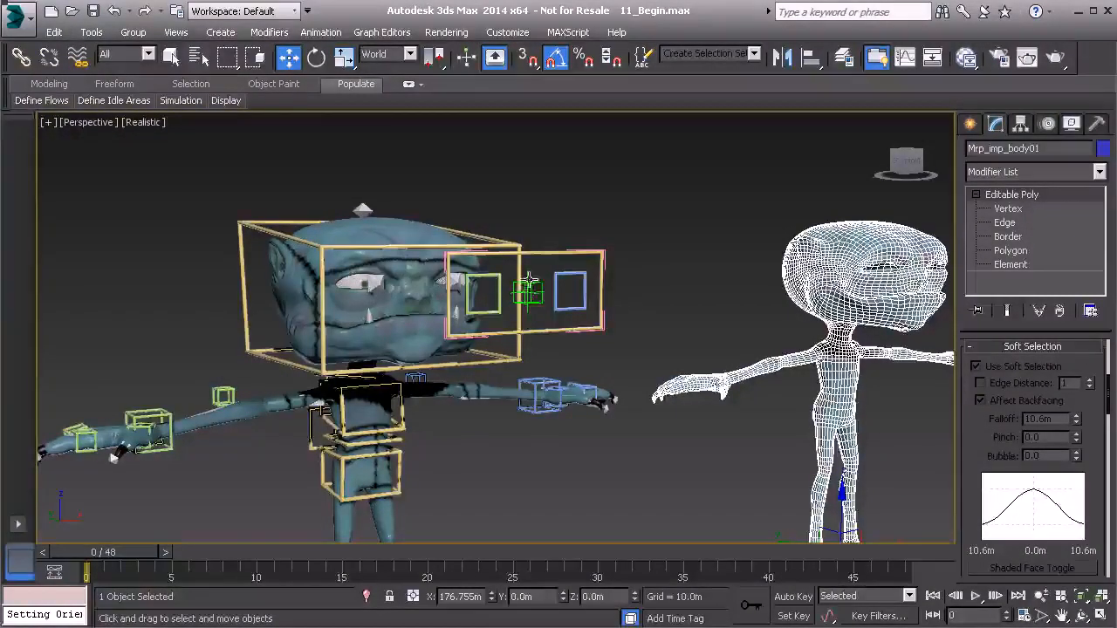
click(333, 307)
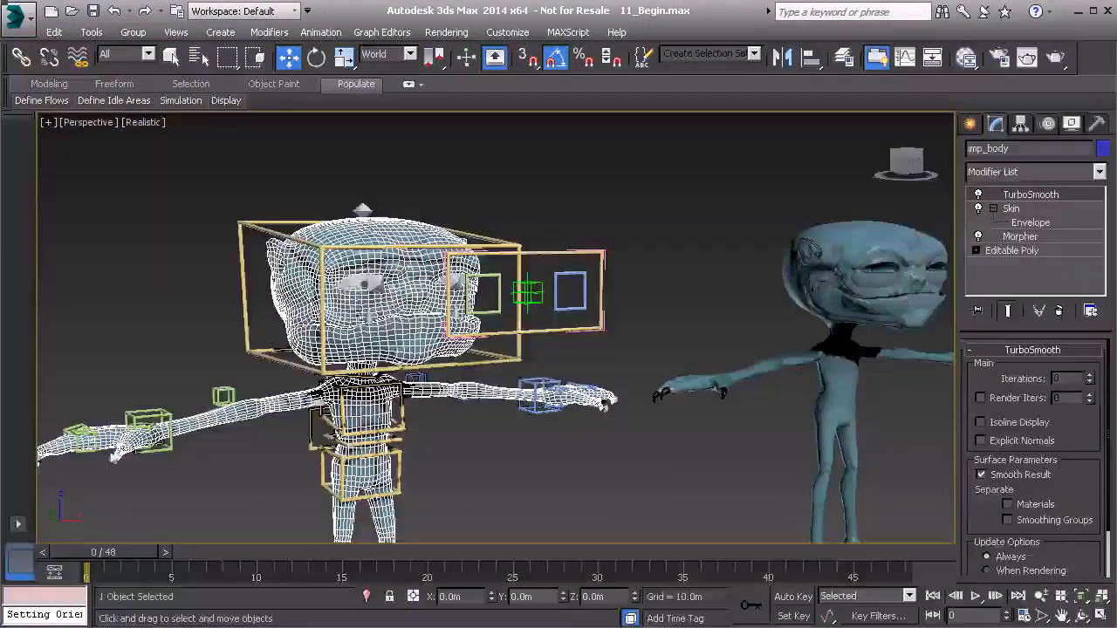
click(1046, 238)
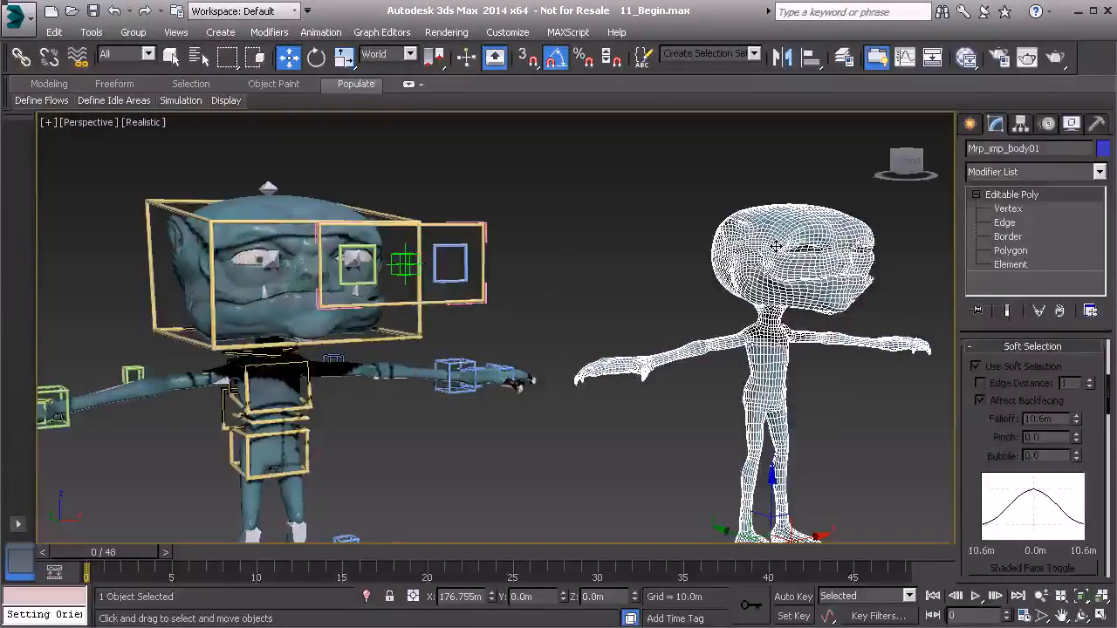
Step: Delete the Mrp_imp_body01 target mesh and check its channel in imp_body's Morpher modifier
key(Delete)
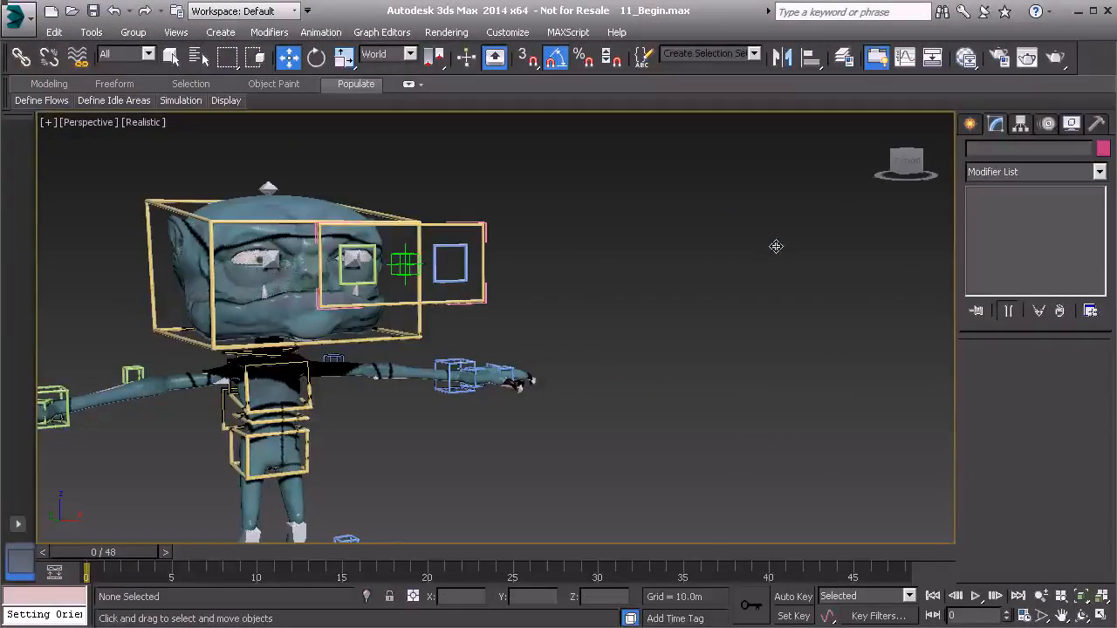
click(207, 295)
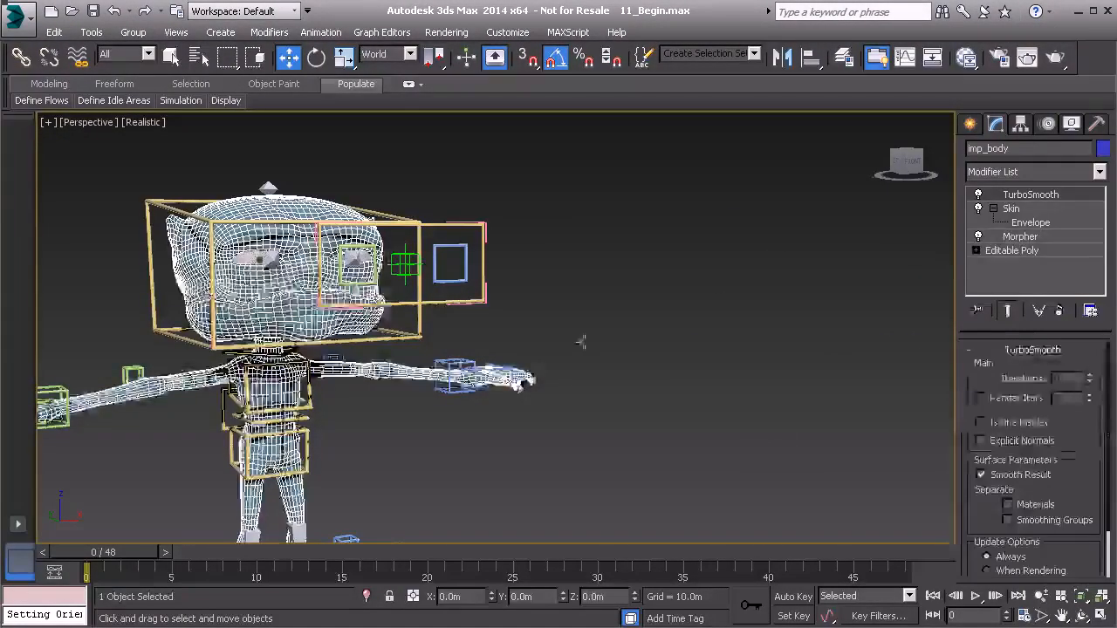
click(1019, 237)
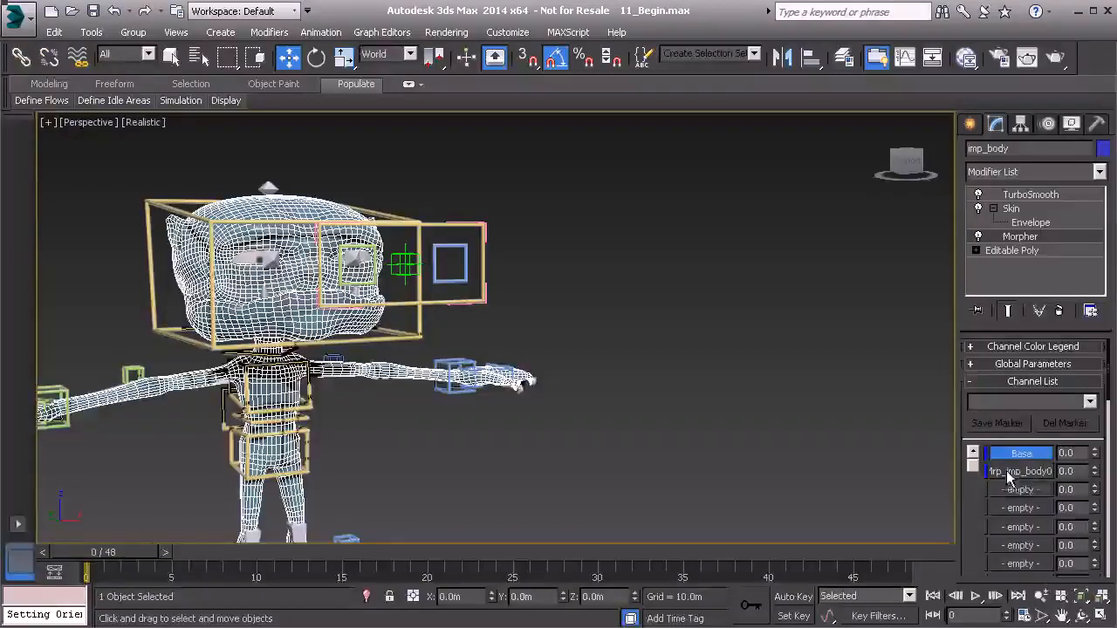
Step: Select the head control and test the Smile value with the target mesh deleted, returning it to 0.0
middle_drag(518, 335, 674, 332)
click(382, 222)
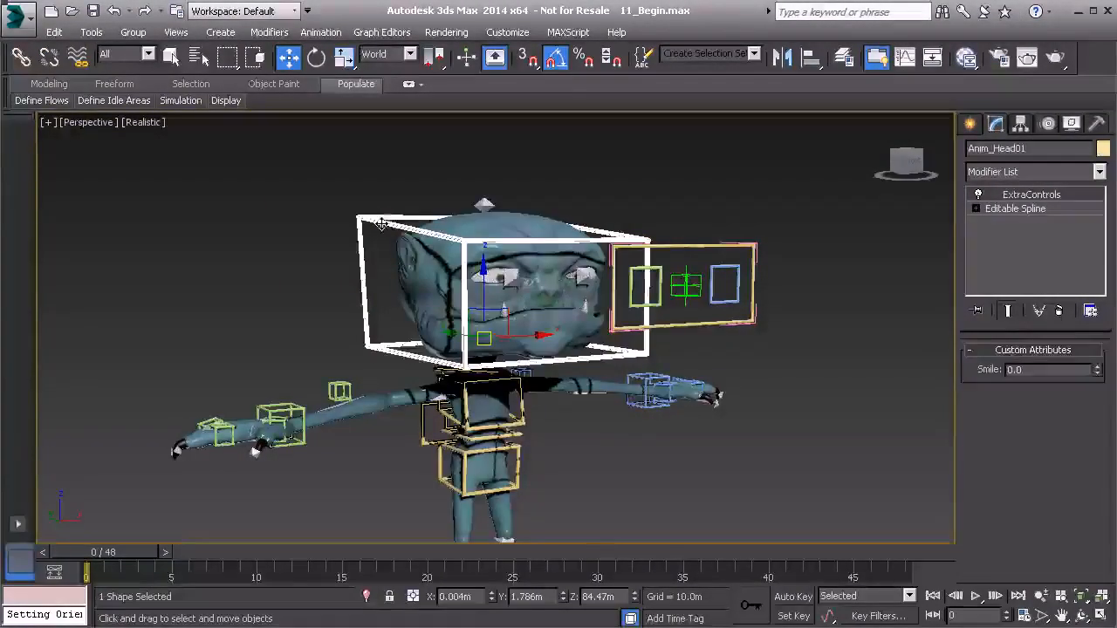
drag(1098, 374, 1040, 377)
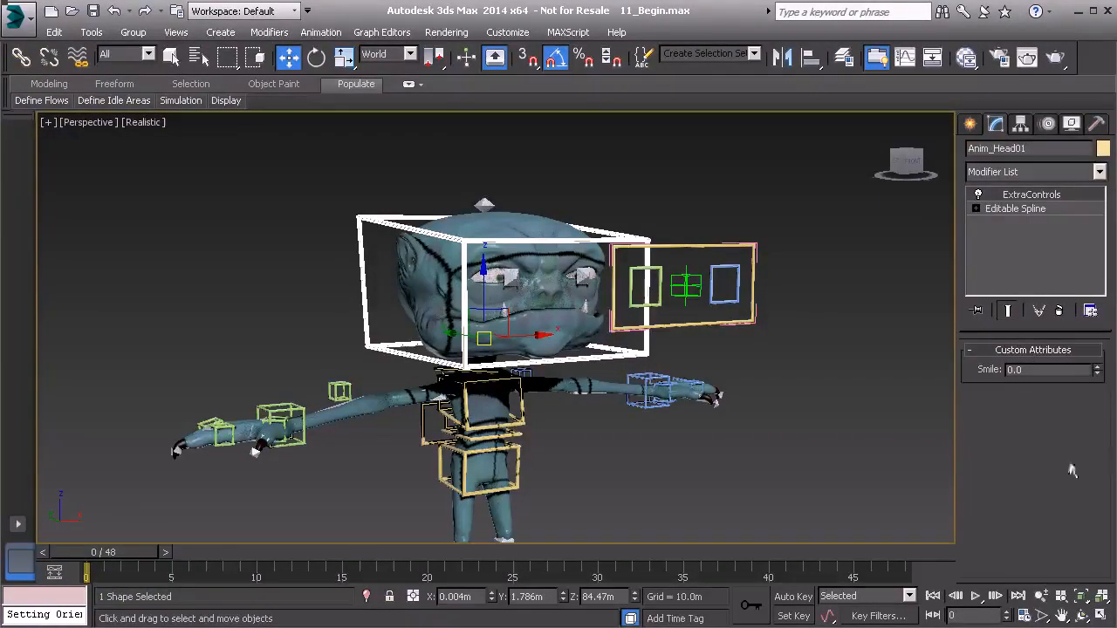
Step: Undo the deletion of the morph target mesh and review imp_body's Morpher channel list, then clear the selection
middle_drag(673, 325, 609, 328)
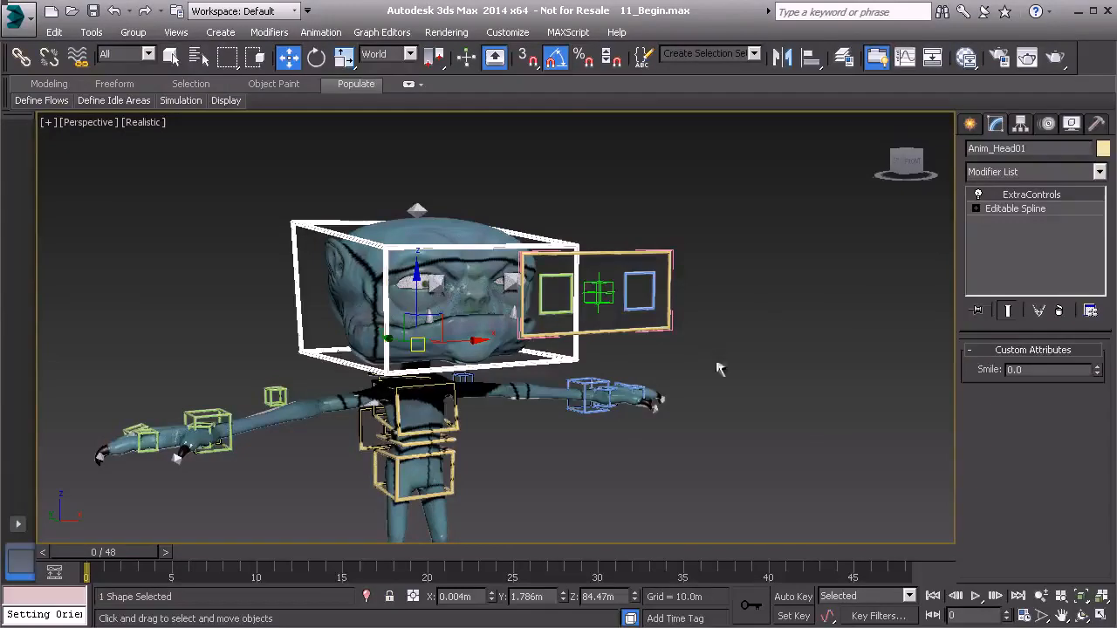
middle_drag(758, 349, 706, 342)
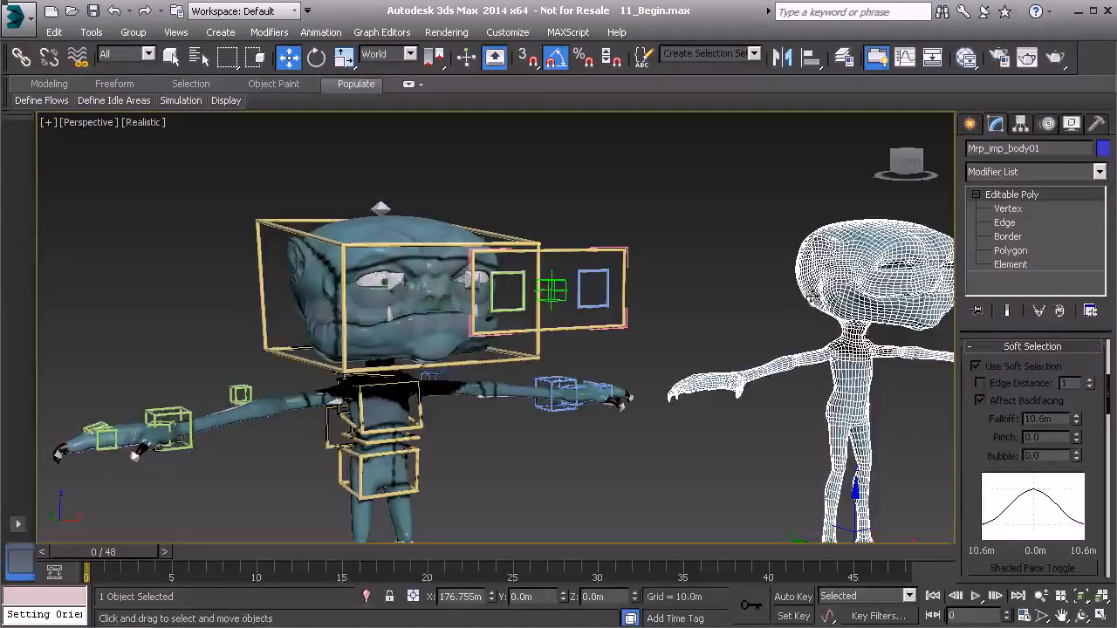
click(309, 298)
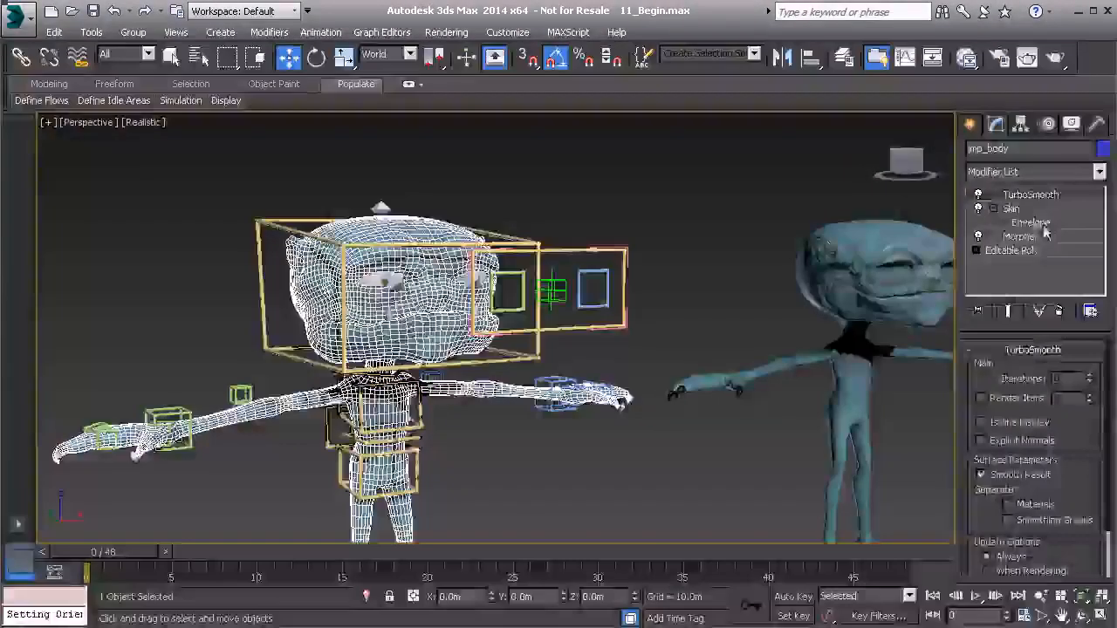
click(1038, 236)
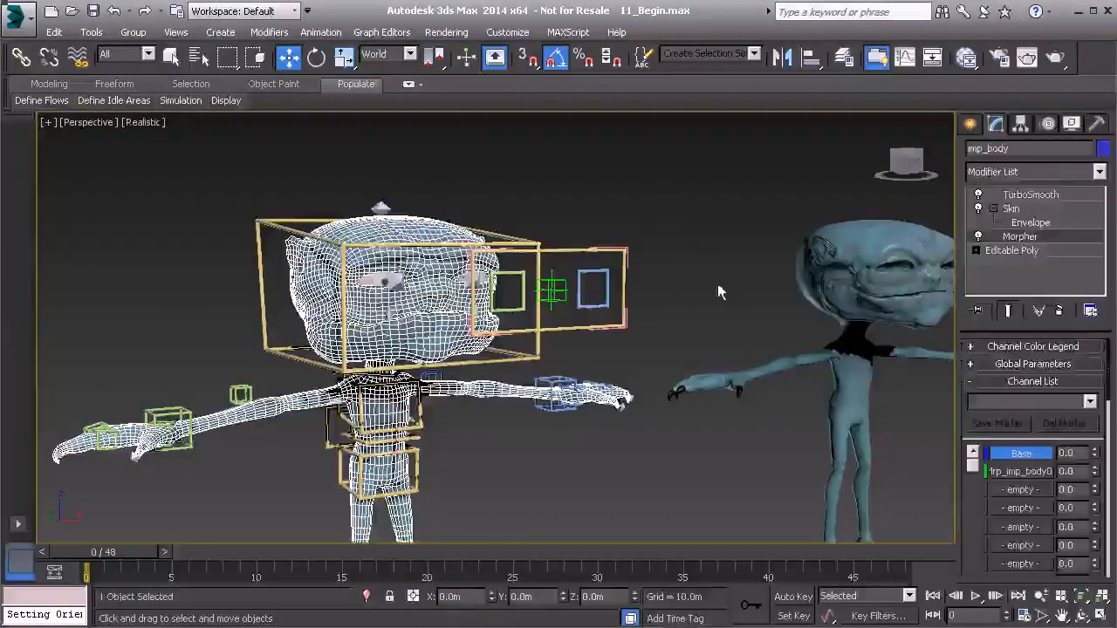
click(663, 232)
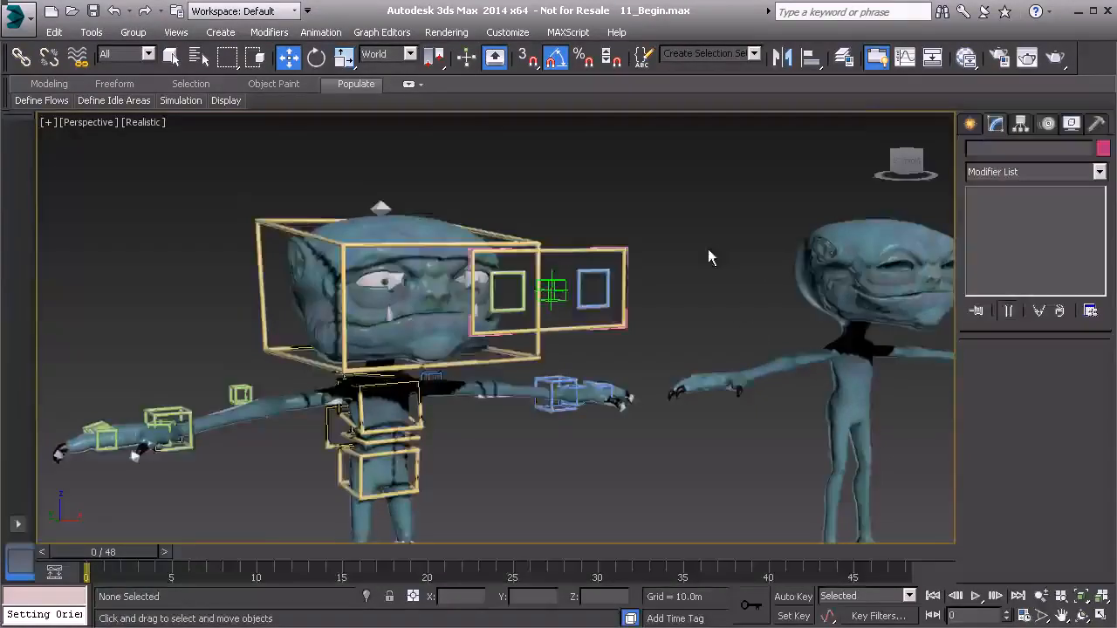
middle_drag(723, 259, 706, 279)
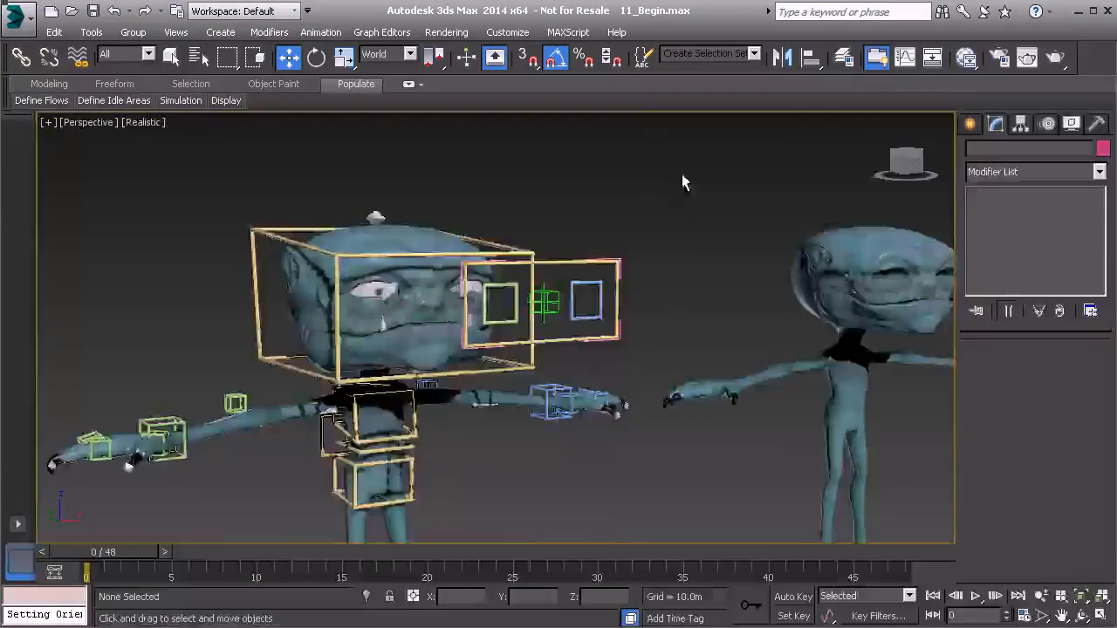
scroll(679, 215, down, 3)
middle_drag(684, 205, 629, 216)
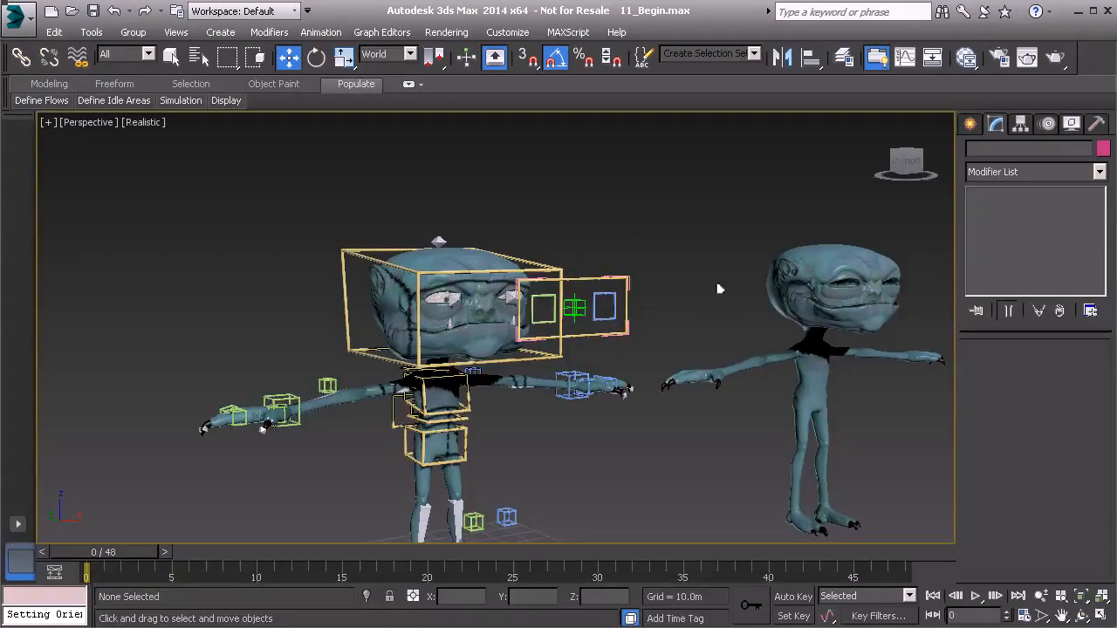
alt+middle_drag(717, 254, 691, 236)
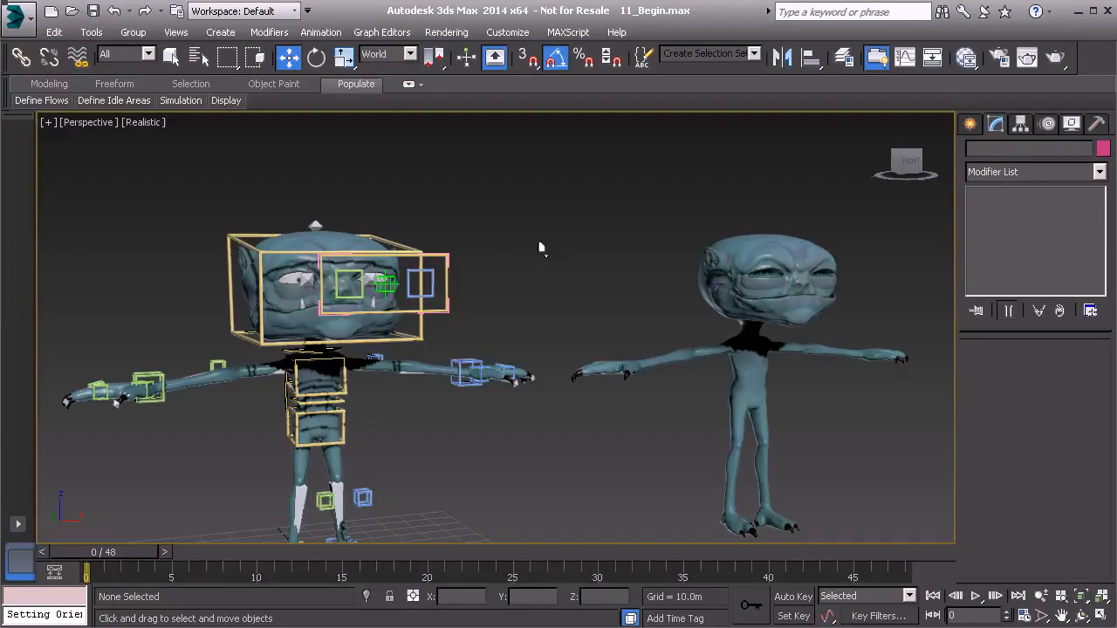
middle_drag(567, 224, 592, 234)
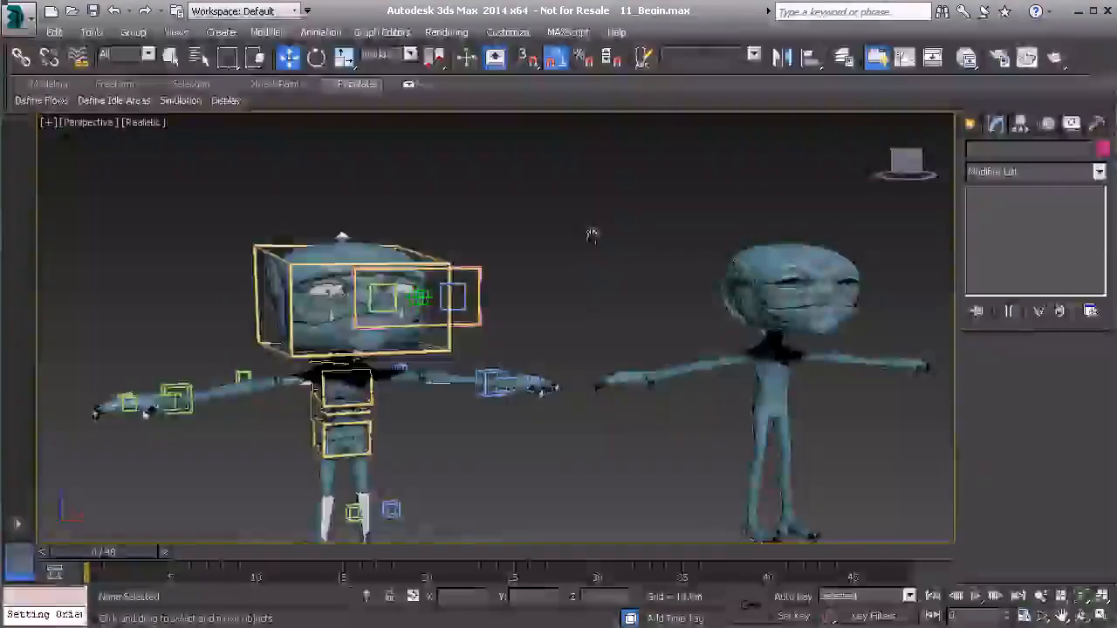
alt+middle_drag(543, 190, 582, 303)
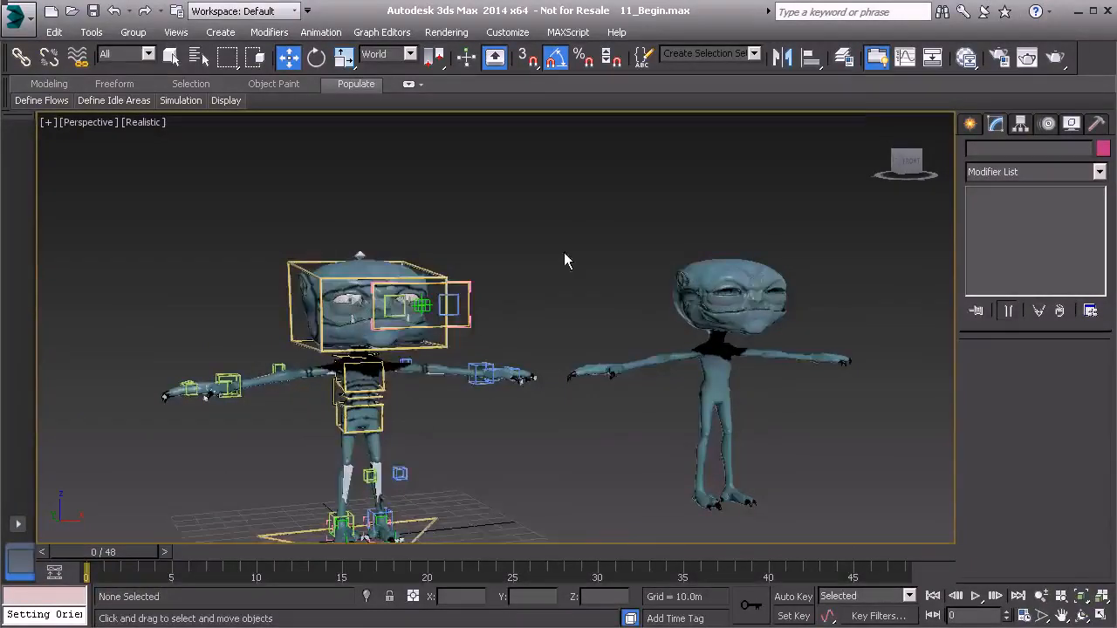
Step: Create a new layer containing the standalone morph target mesh and make 0 (default) the current layer again
middle_drag(564, 252, 643, 234)
middle_drag(436, 282, 480, 297)
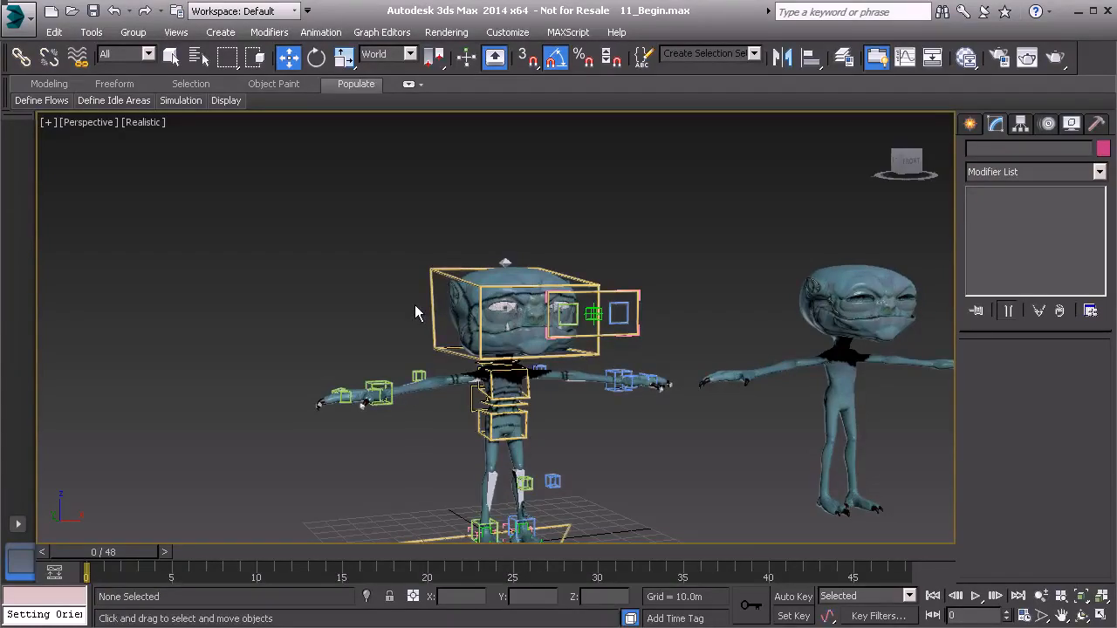
middle_drag(473, 294, 443, 281)
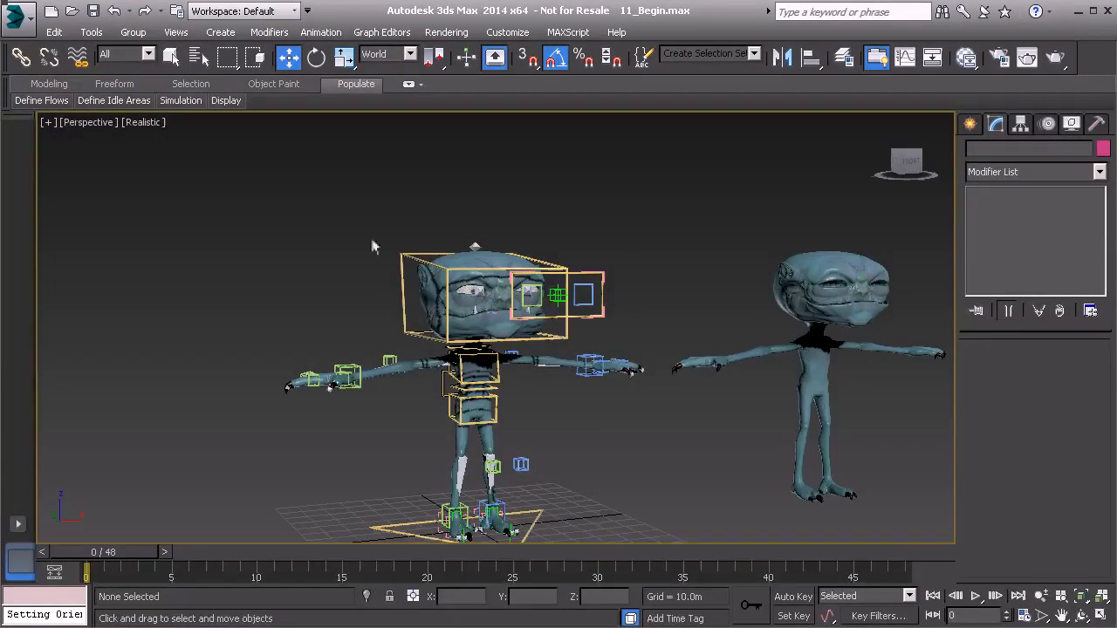
scroll(344, 298, up, 2)
middle_drag(487, 259, 384, 247)
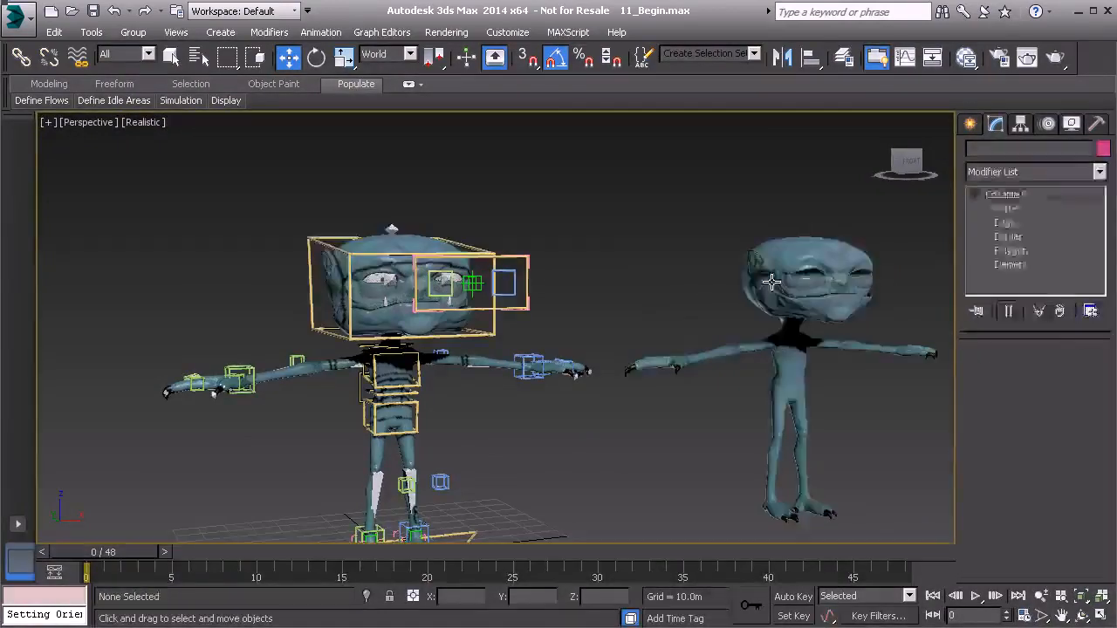
click(764, 283)
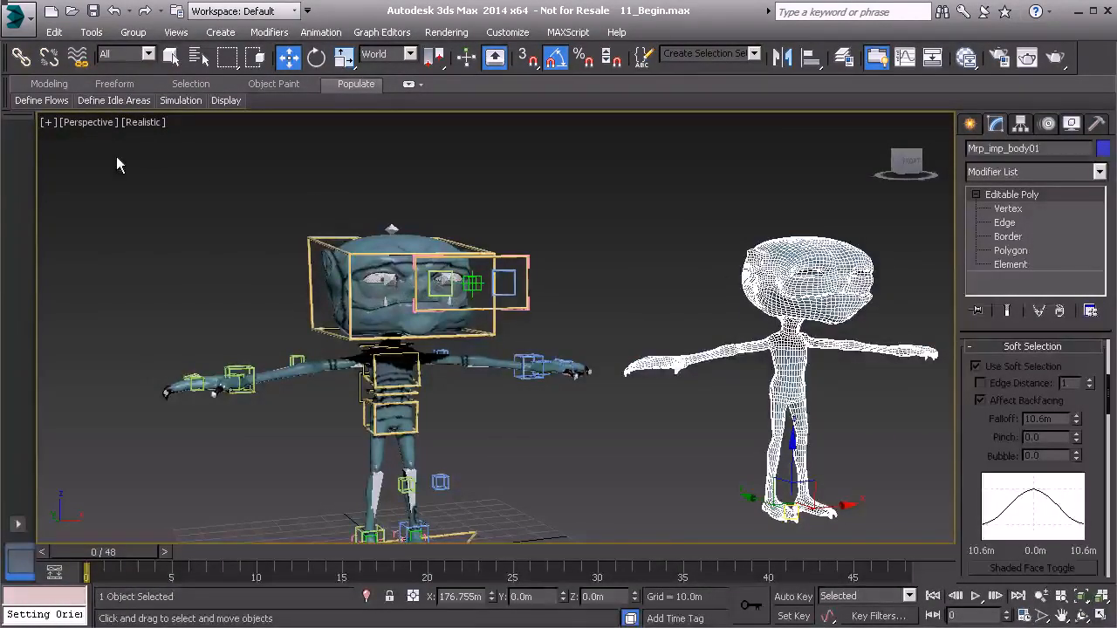
click(92, 32)
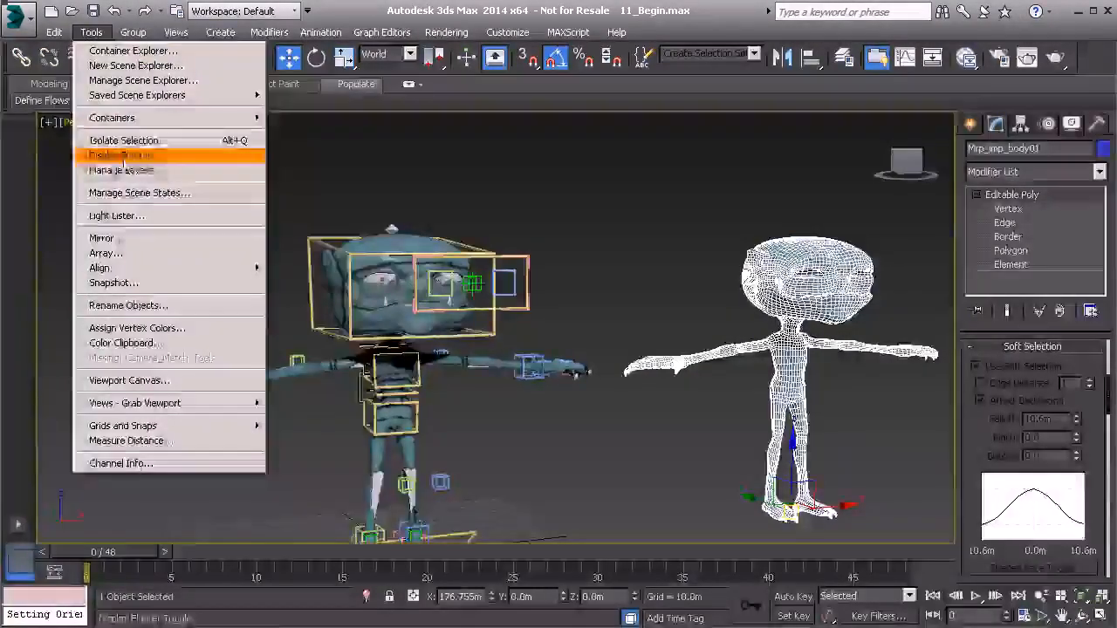
click(122, 170)
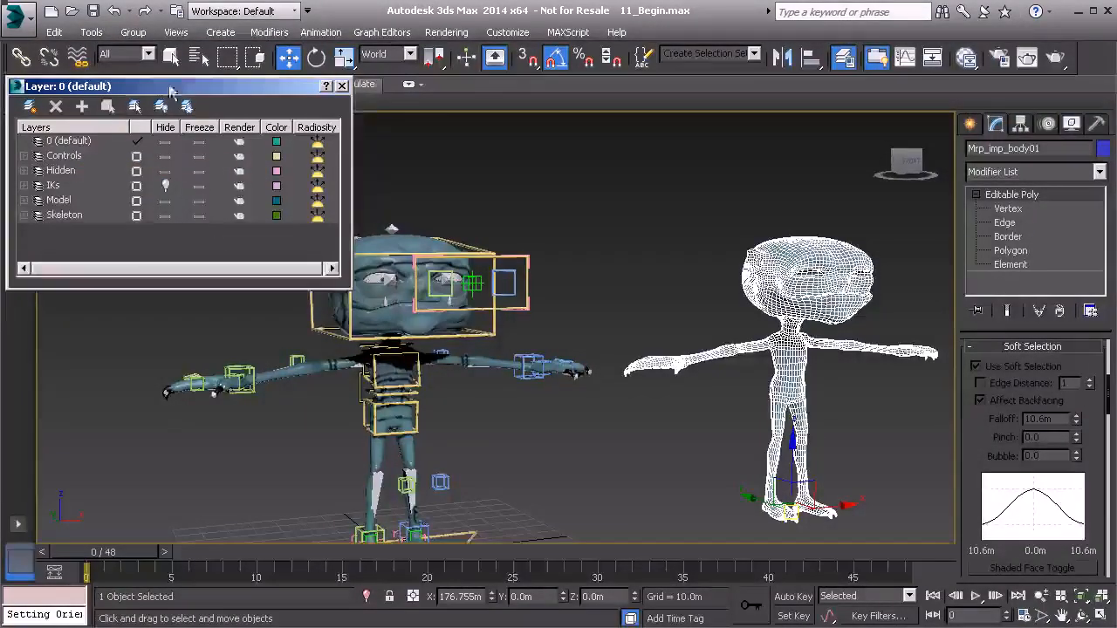
drag(180, 85, 212, 99)
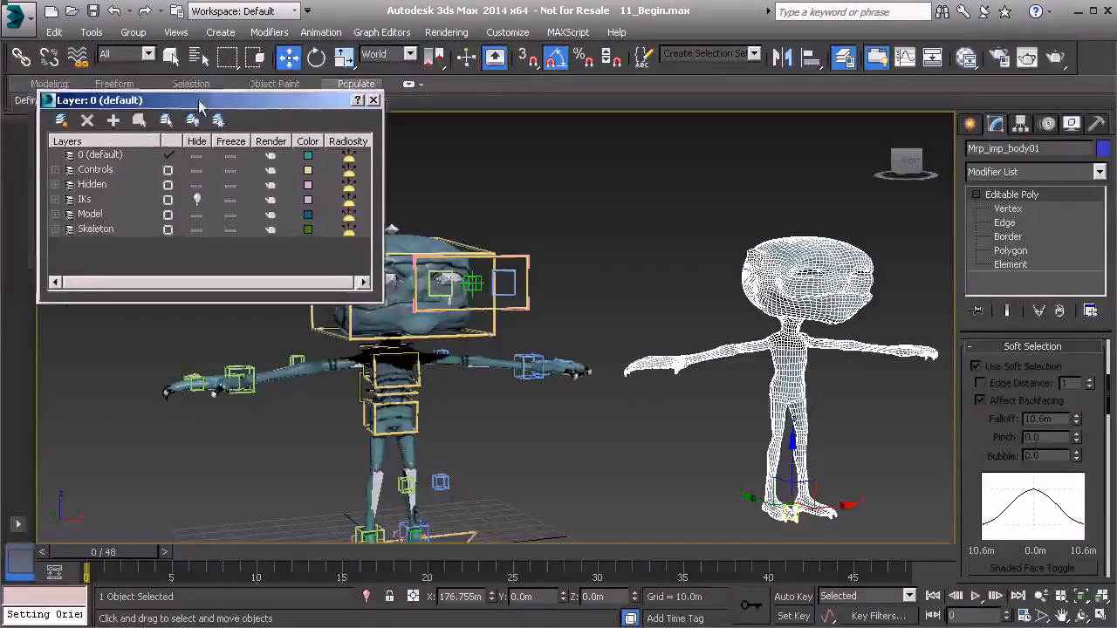
click(61, 120)
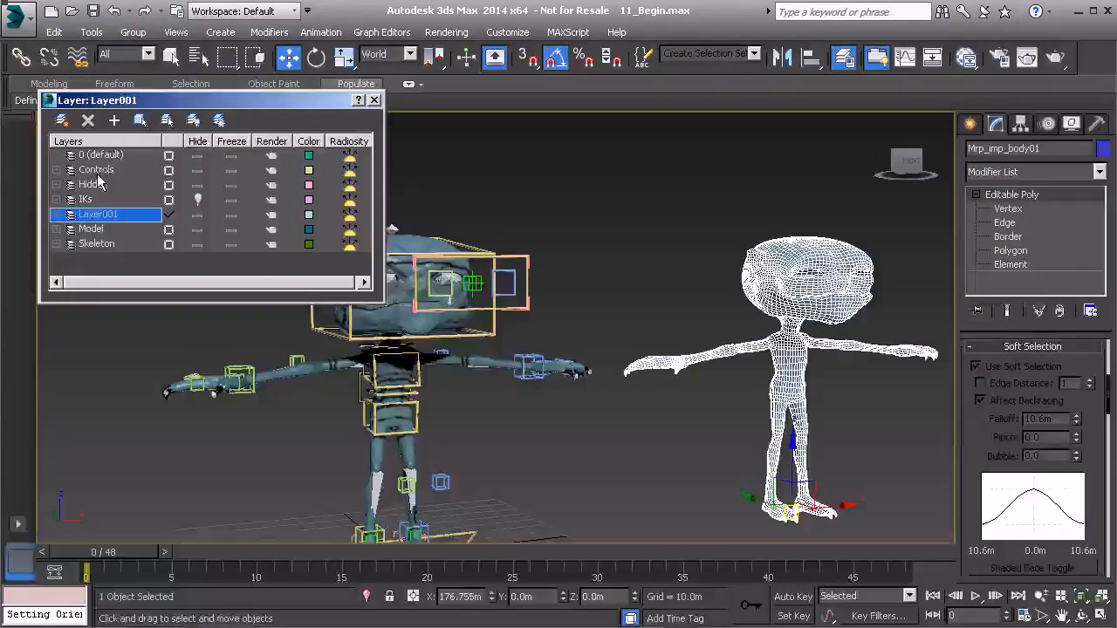
click(169, 155)
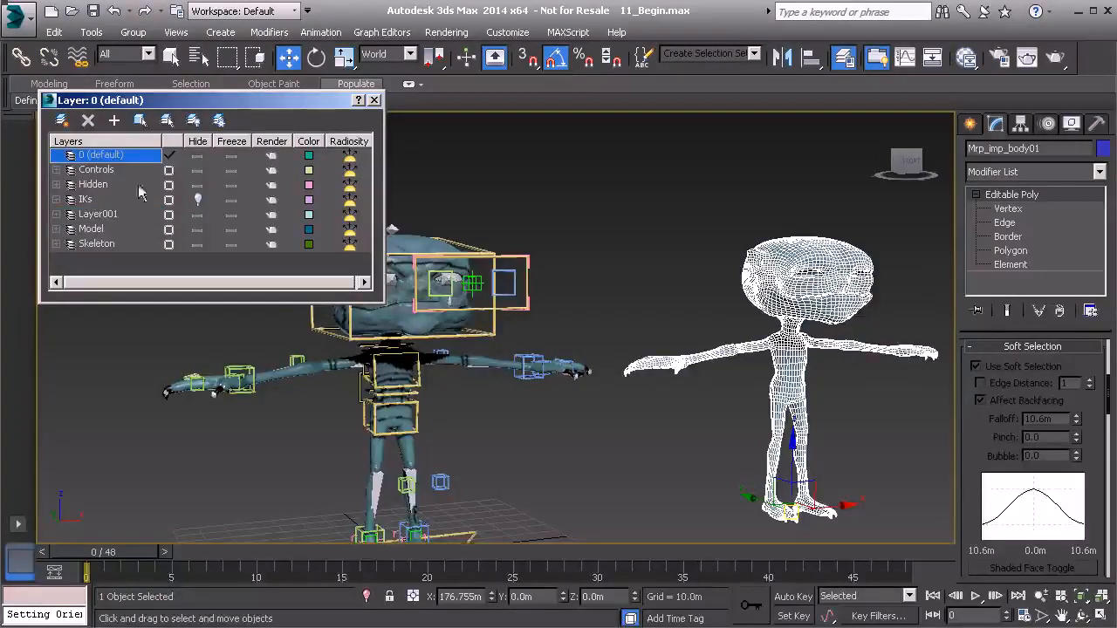
Step: Rename the morph target mesh's new layer as Morph and hide that layer
click(103, 215)
click(103, 214)
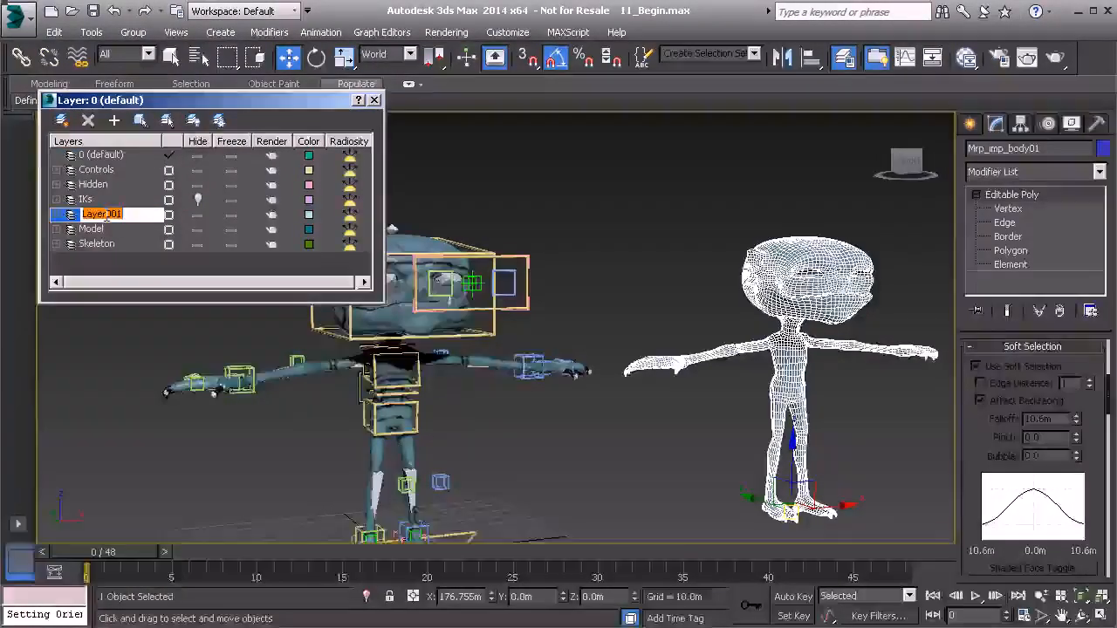
text(Morp)
key(Return)
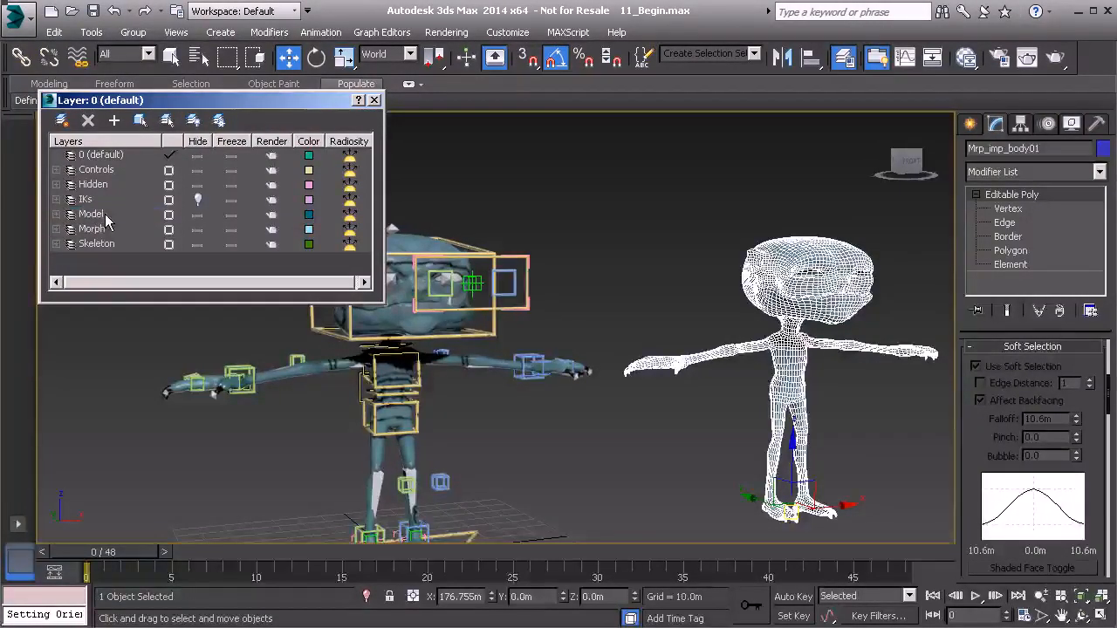
click(197, 229)
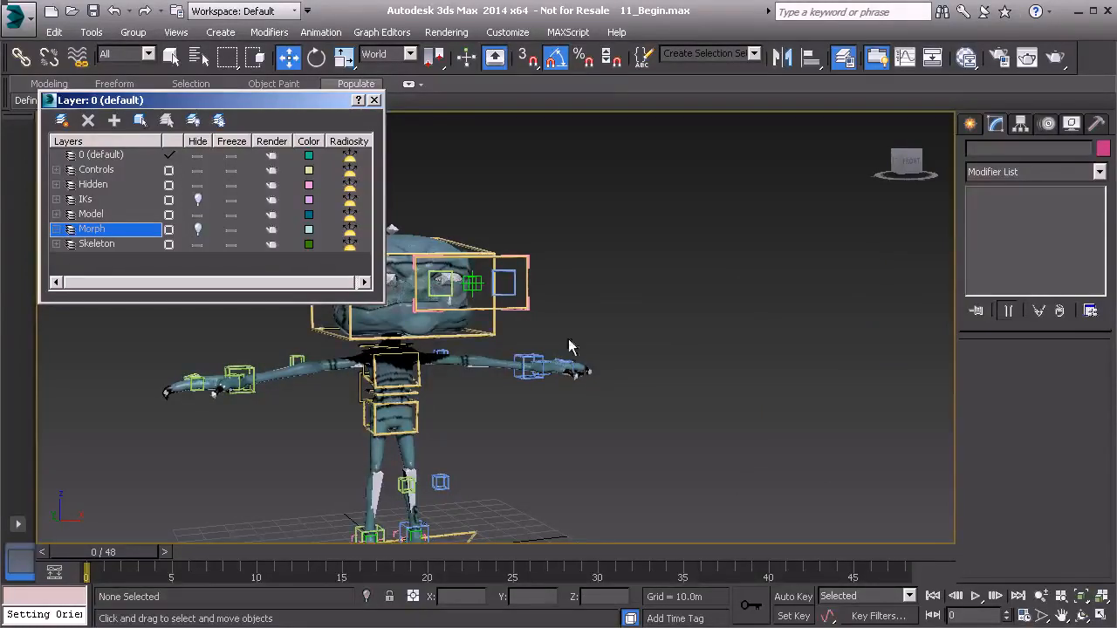
Step: Hide the Hidden and Skeleton layers, freeze the Model layer, and close the layer manager
middle_drag(497, 363, 621, 302)
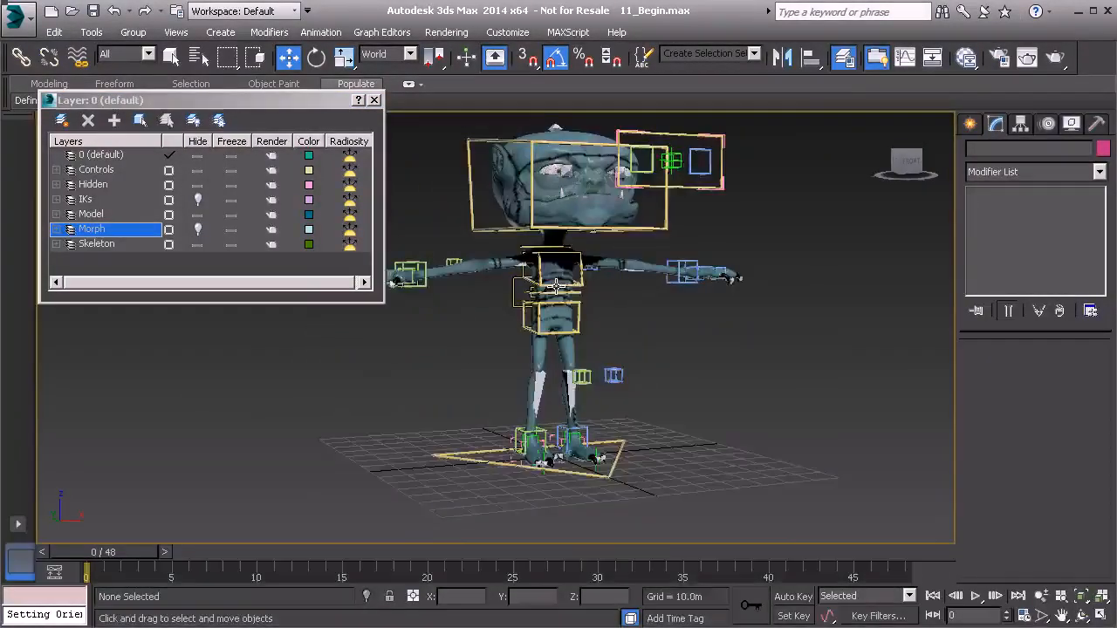
middle_drag(558, 277, 588, 330)
middle_drag(476, 272, 489, 295)
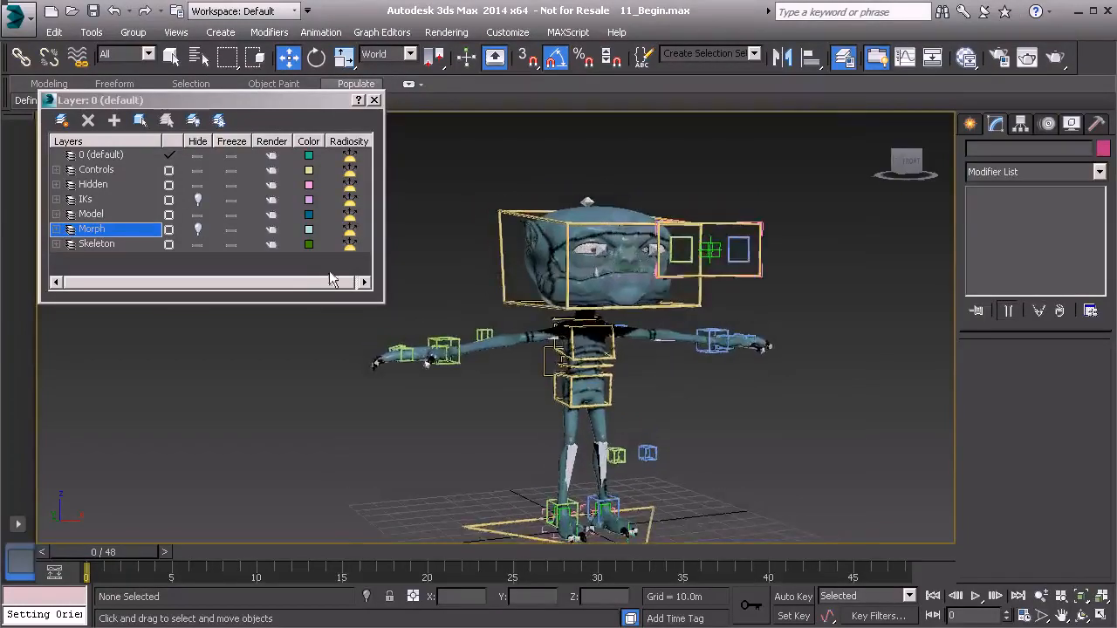
click(197, 186)
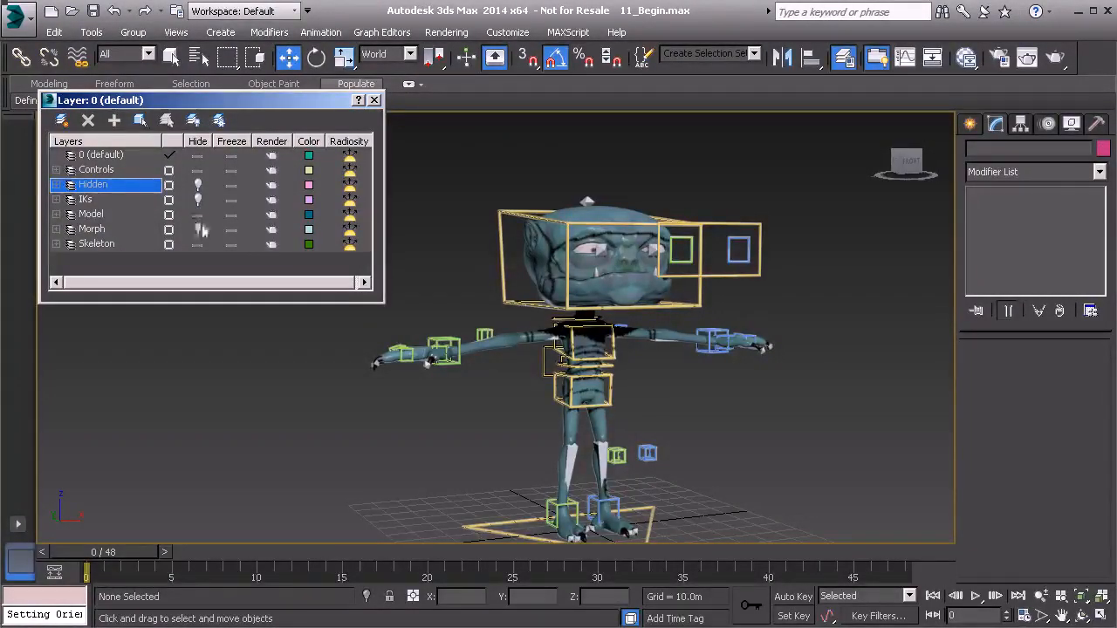
click(231, 215)
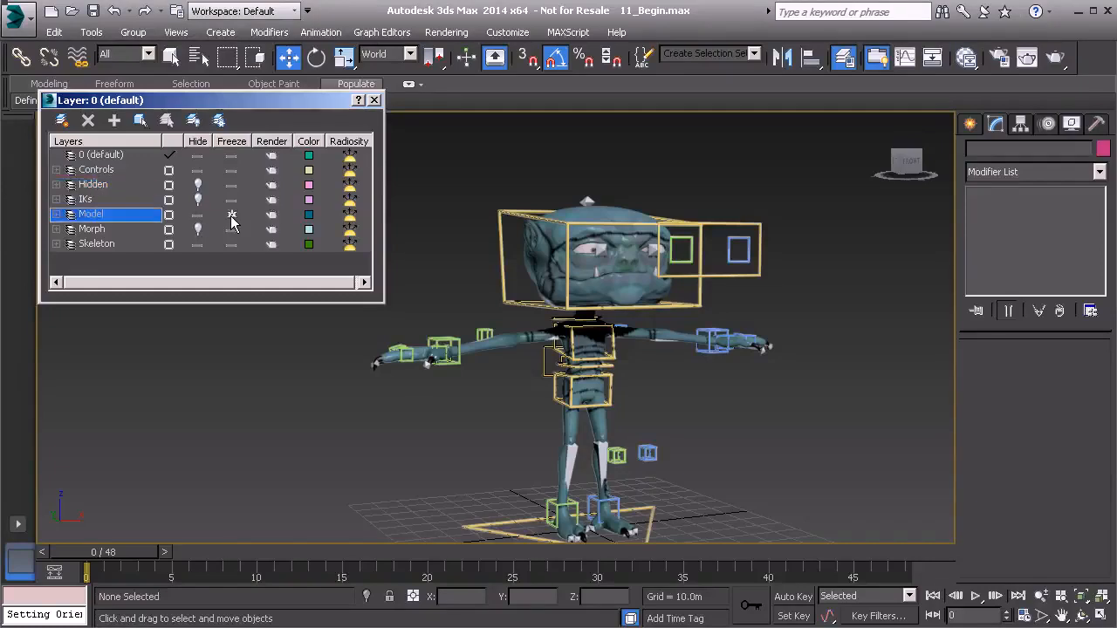
click(545, 248)
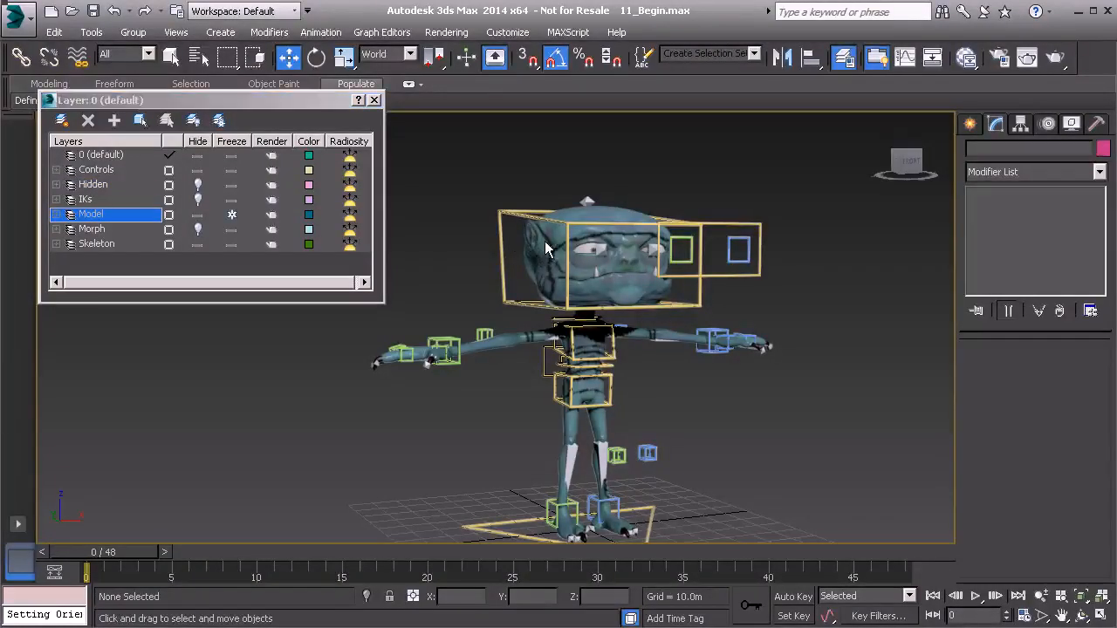
click(200, 245)
click(198, 245)
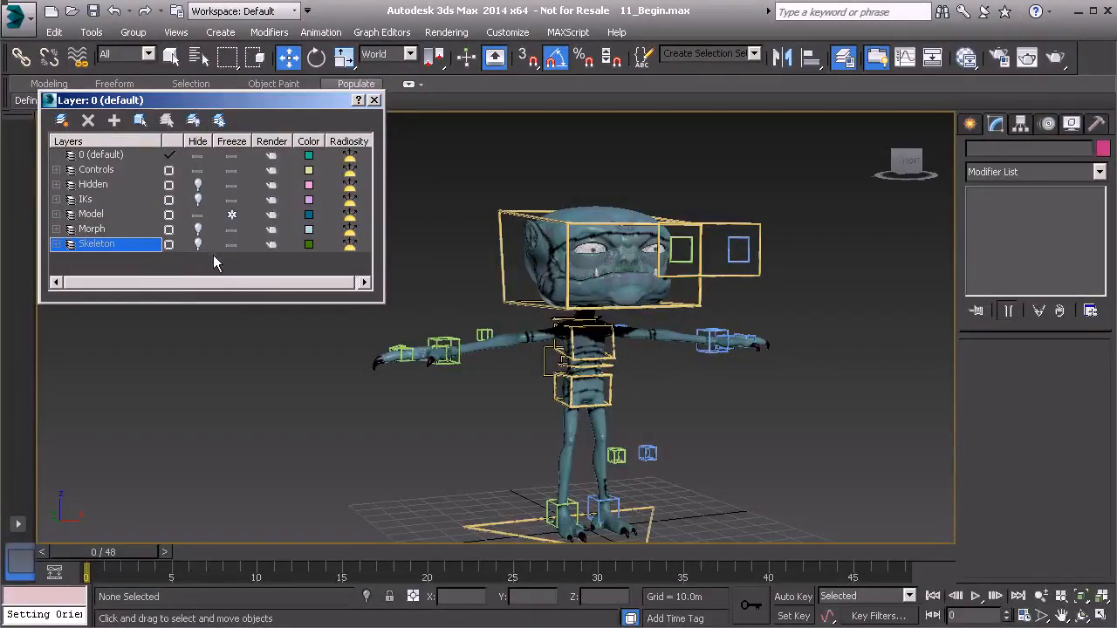
click(376, 100)
Step: Examine the imp rig from several angles and inspect the custom attributes on the right thumb control
alt+middle_drag(527, 234, 459, 238)
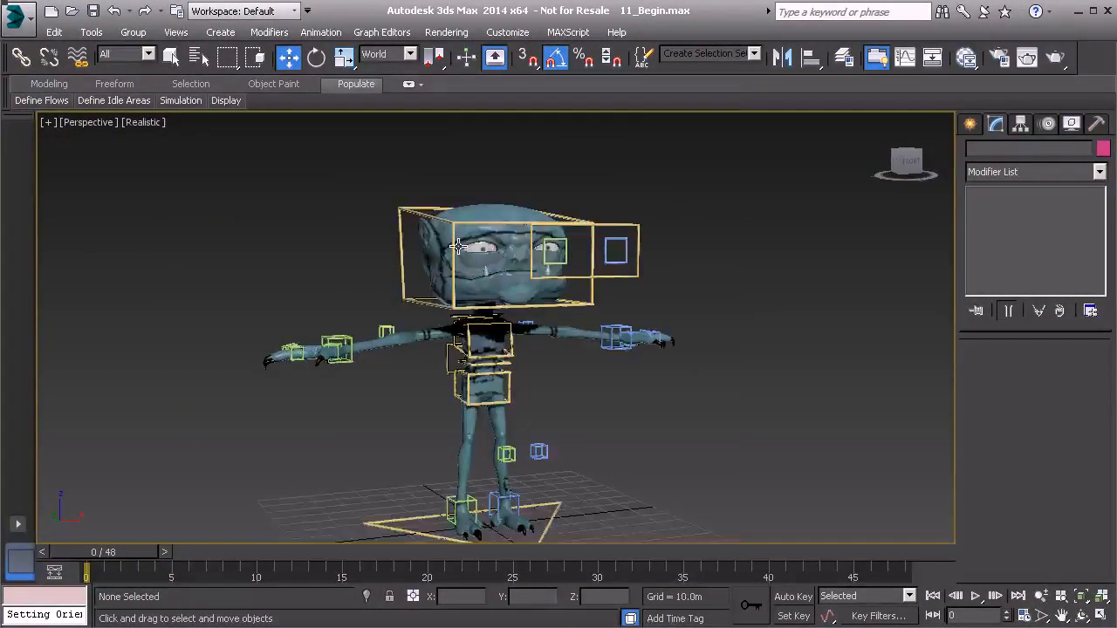
scroll(449, 175, up, 2)
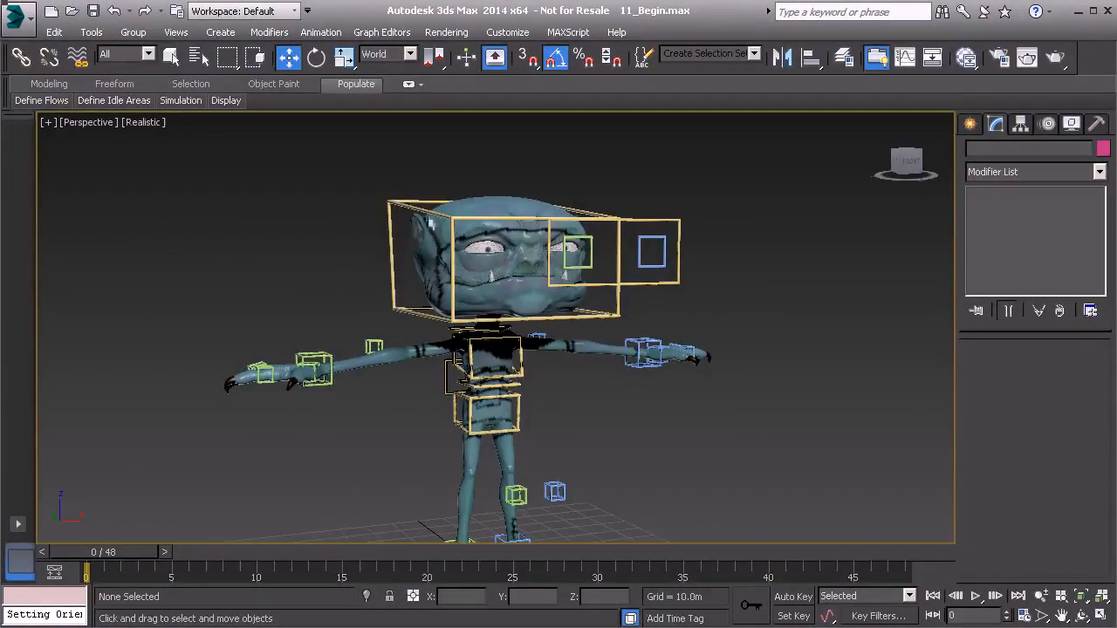
middle_drag(367, 238, 357, 217)
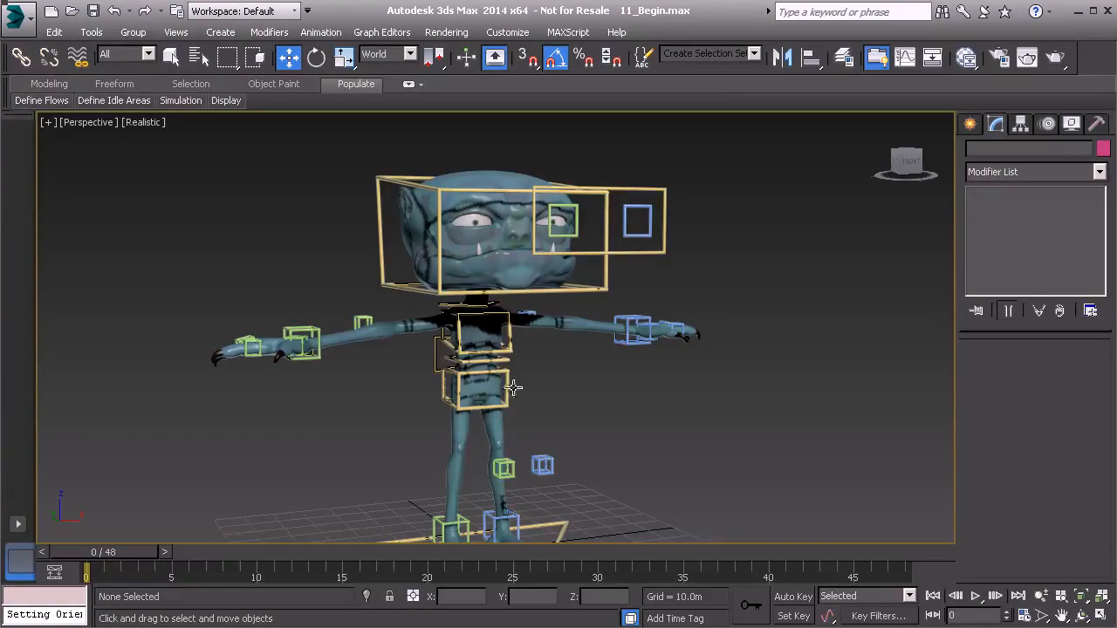
alt+middle_drag(526, 389, 514, 337)
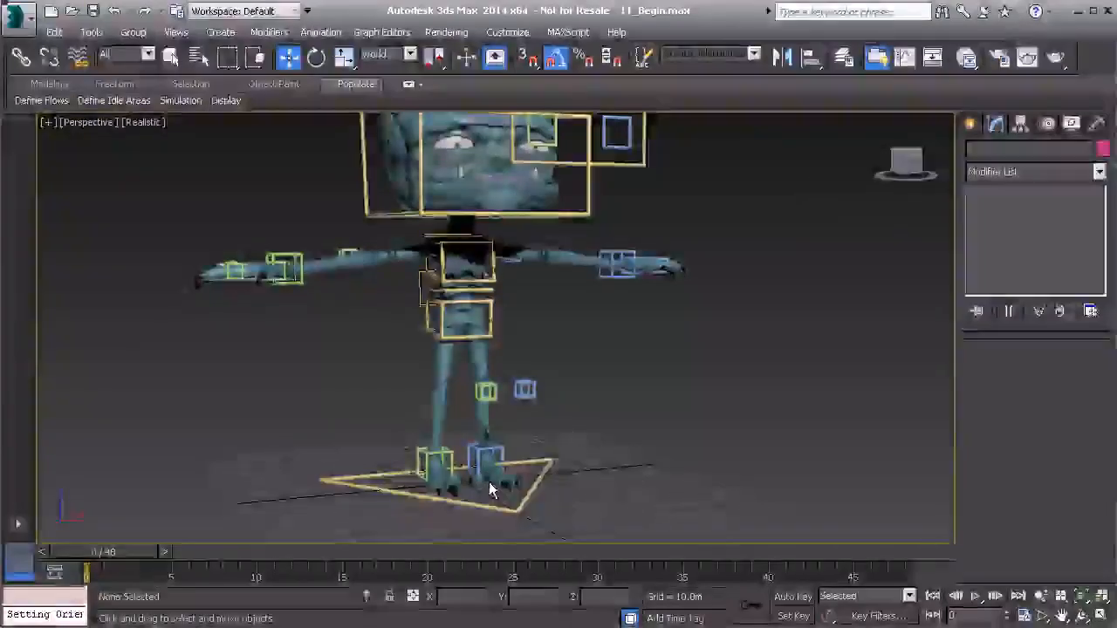
middle_drag(580, 342, 580, 380)
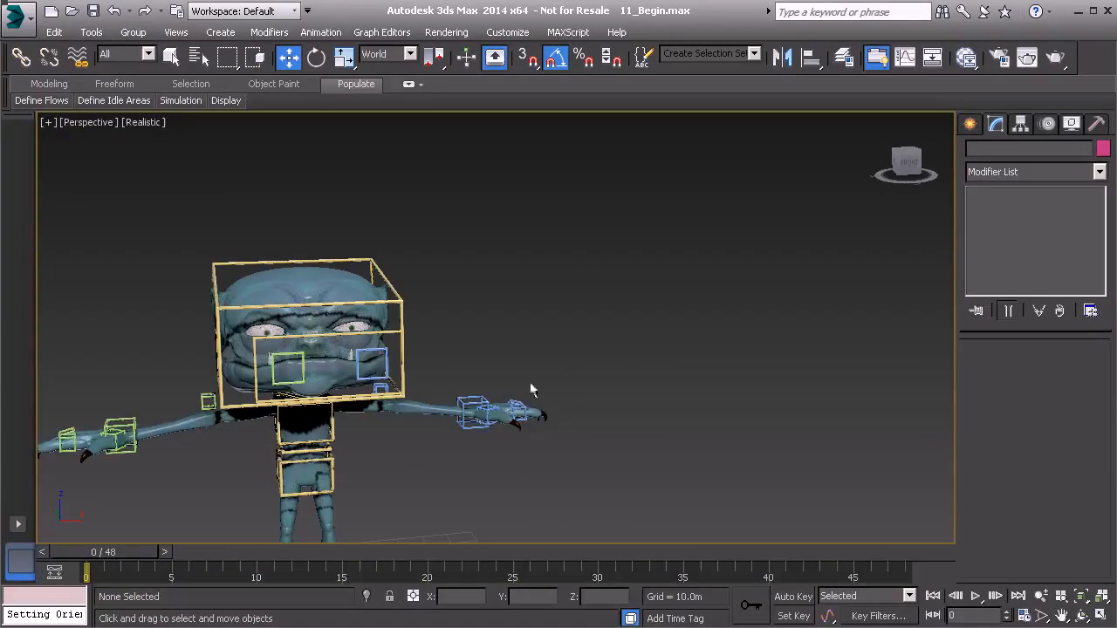
alt+middle_drag(517, 408, 417, 424)
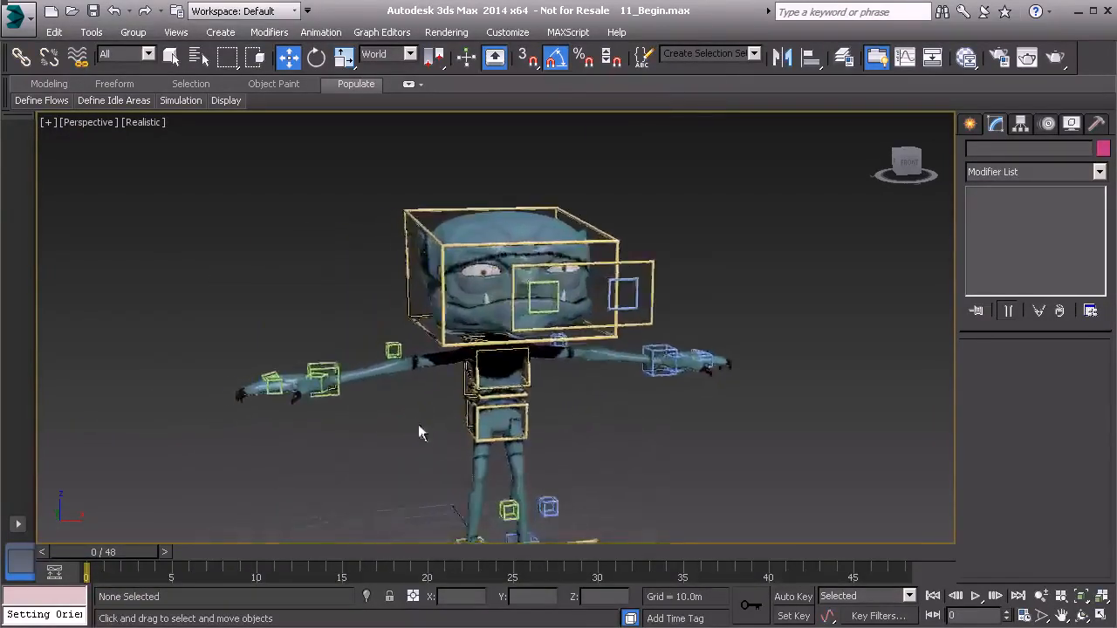
click(324, 374)
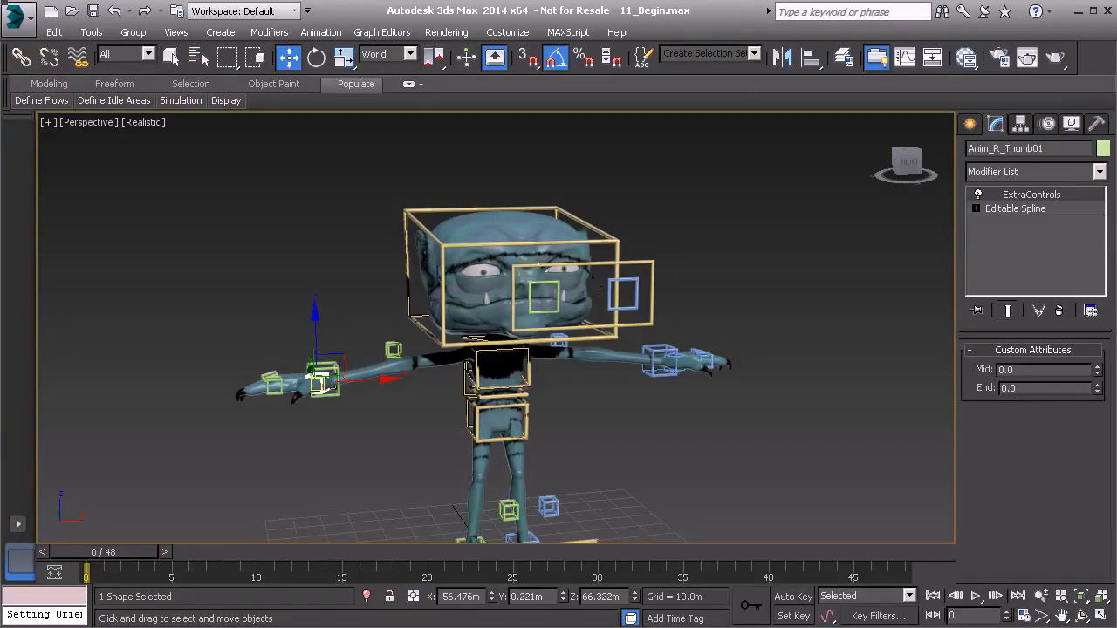
alt+middle_drag(594, 307, 561, 273)
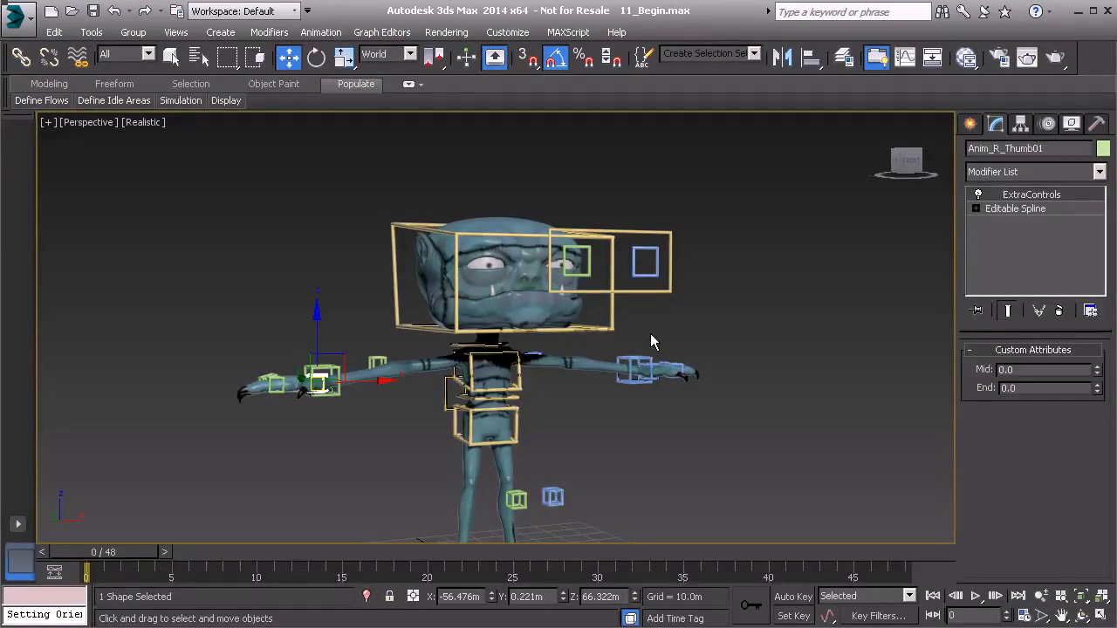
alt+middle_drag(601, 281, 580, 316)
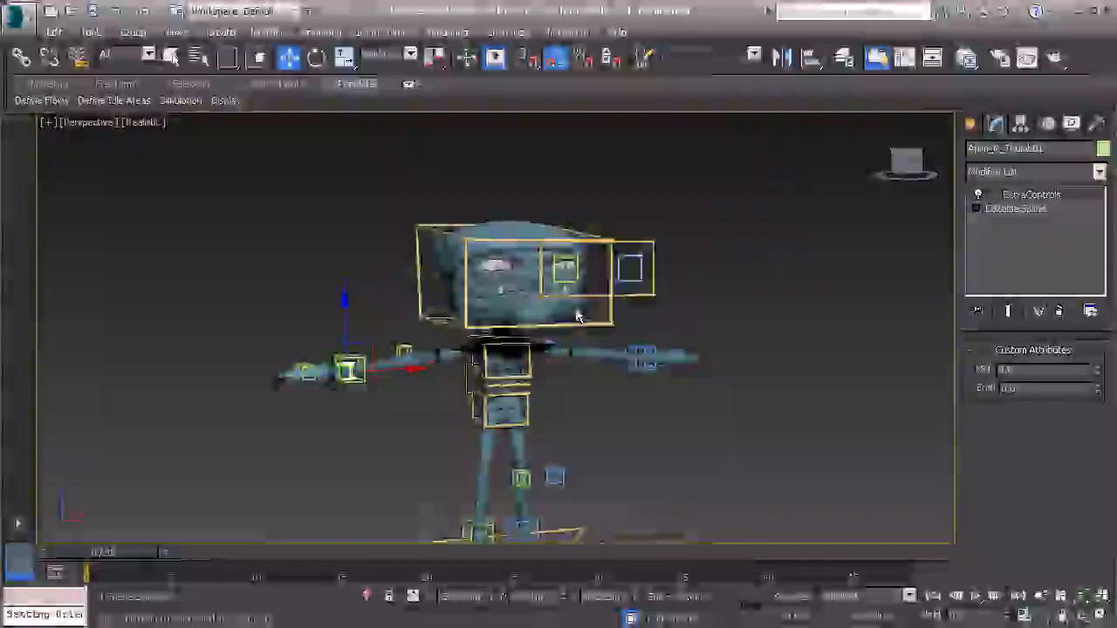